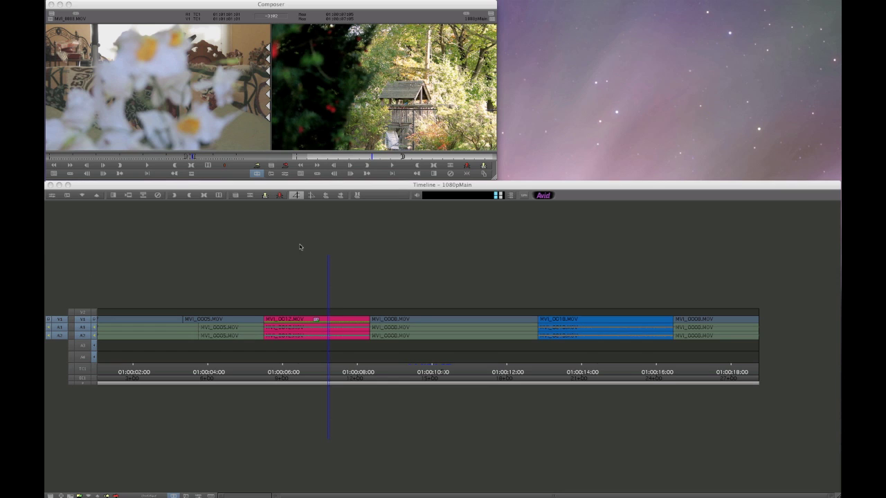
Move the video and both audio segments of MVI_0008 after the pink clip about two seconds later, overwriting the blue clip's start
click(411, 332)
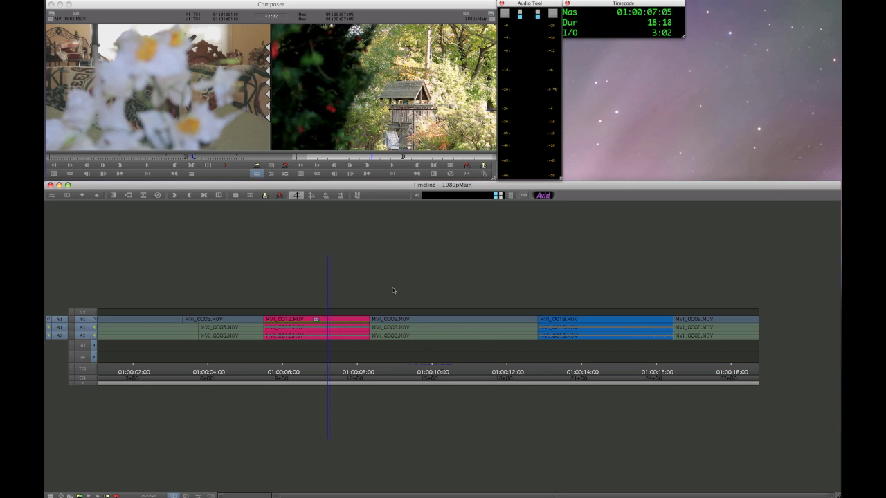
drag(408, 330, 355, 334)
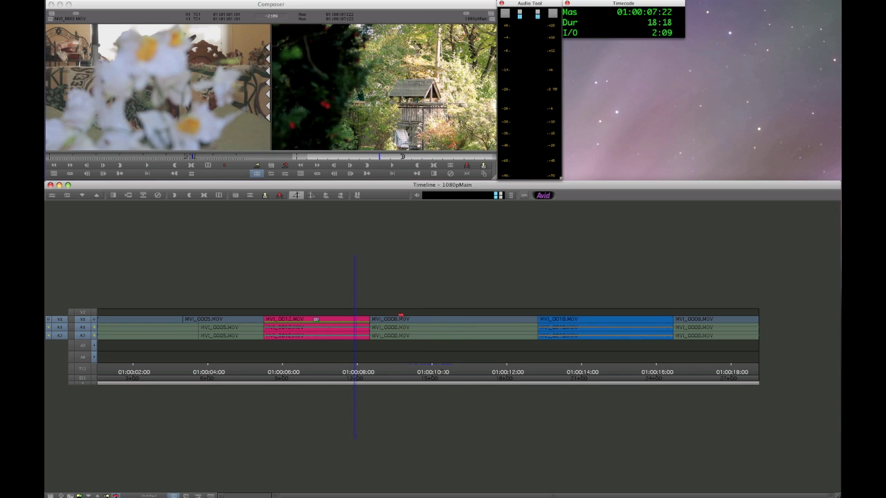
click(394, 319)
shift+click(390, 327)
shift+click(388, 336)
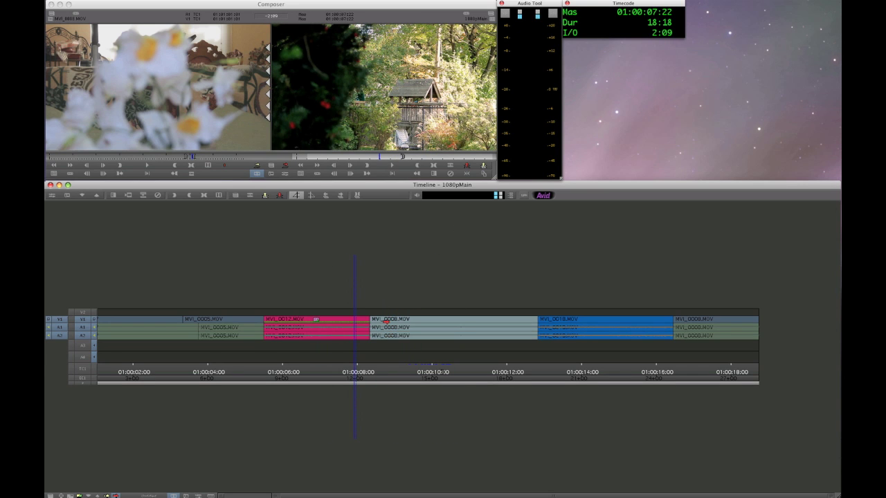
drag(387, 319, 462, 325)
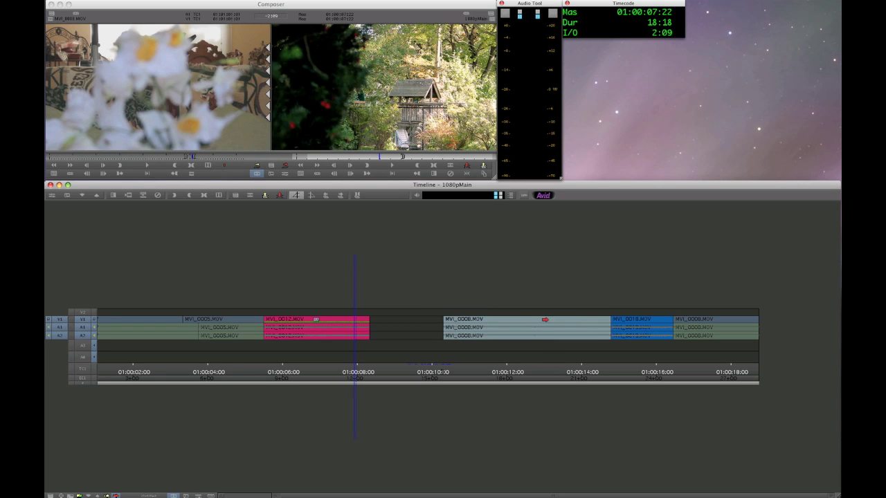
Add all segments of the blue MVI_0018 clip to the selection and move both clips earlier to start at 01:00:08:21
shift+click(629, 319)
shift+click(628, 327)
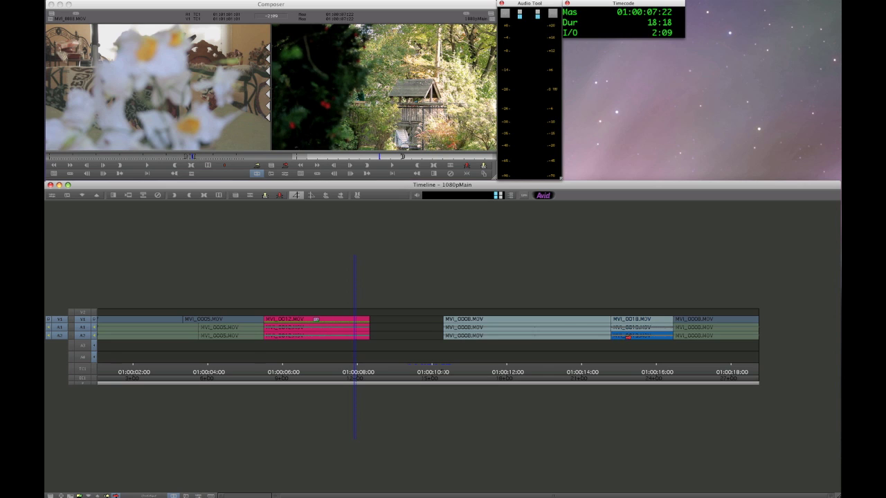
shift+click(628, 336)
drag(564, 320, 510, 323)
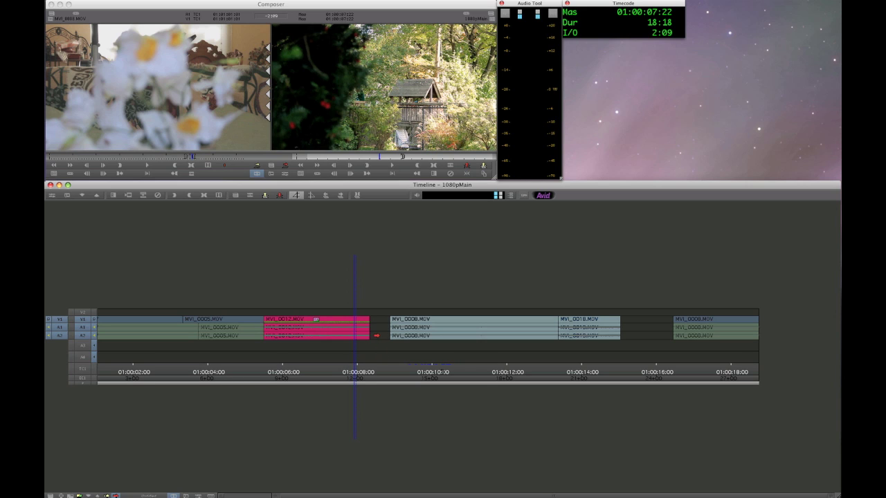
Deselect the segments, then mark the gap between the pink clip and MVI_0008 and extract it
click(375, 324)
key(s)
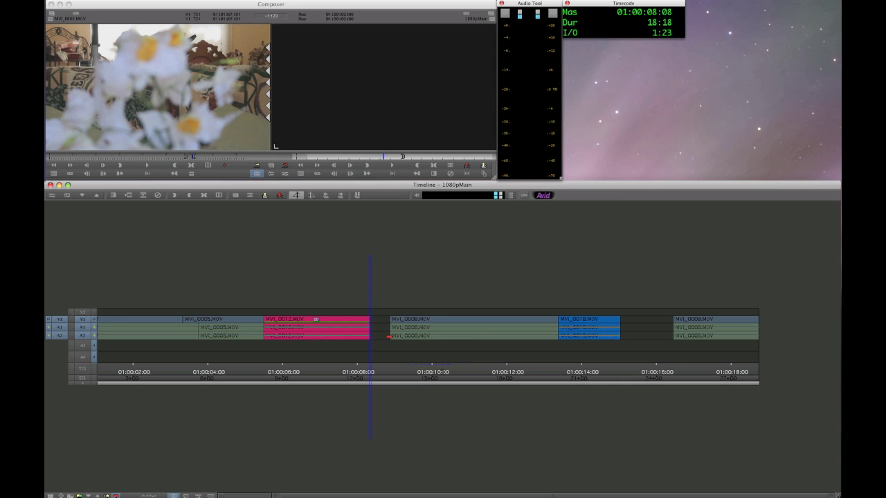
click(384, 342)
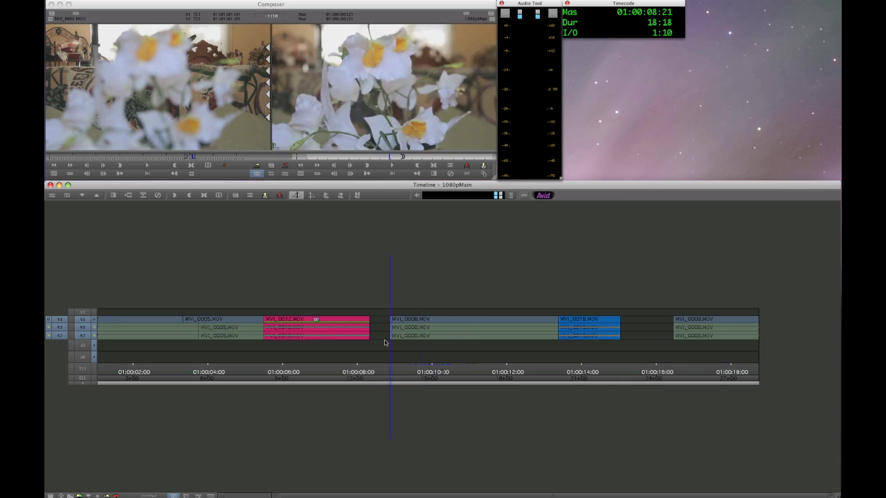
key(t)
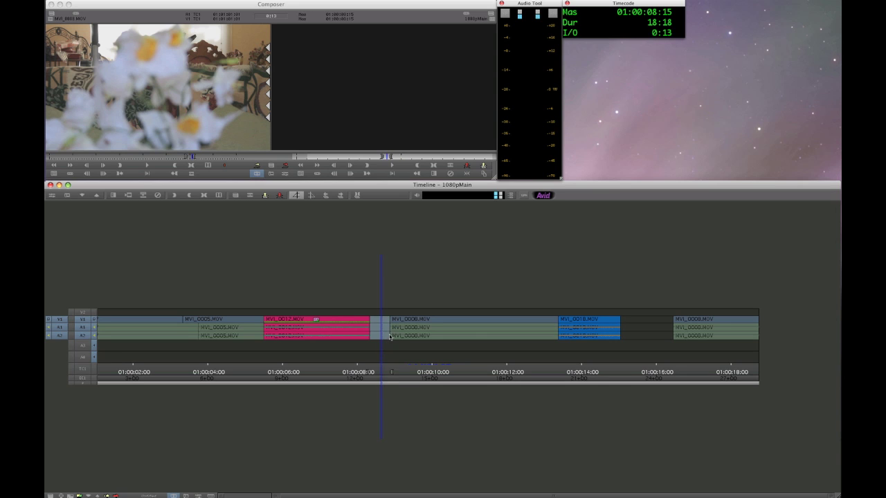
key(x)
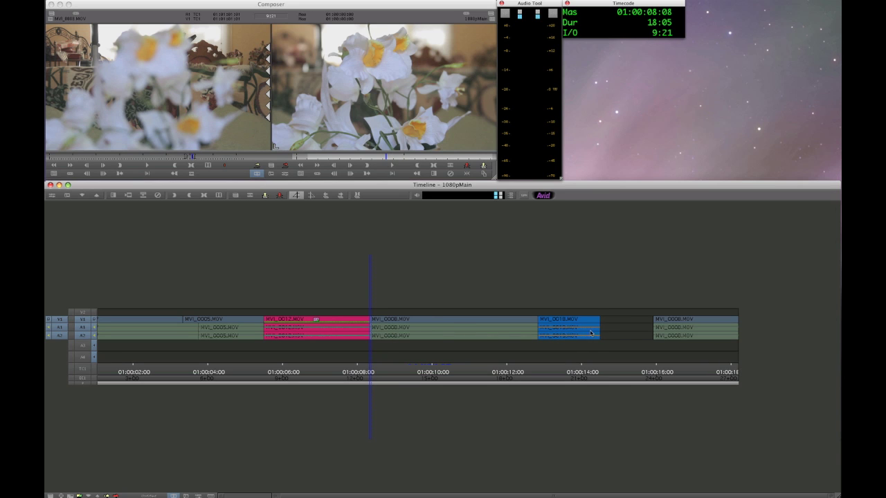
Mark the gap following the blue MVI_0018 clip and extract it to close up the sequence
click(618, 336)
click(565, 339)
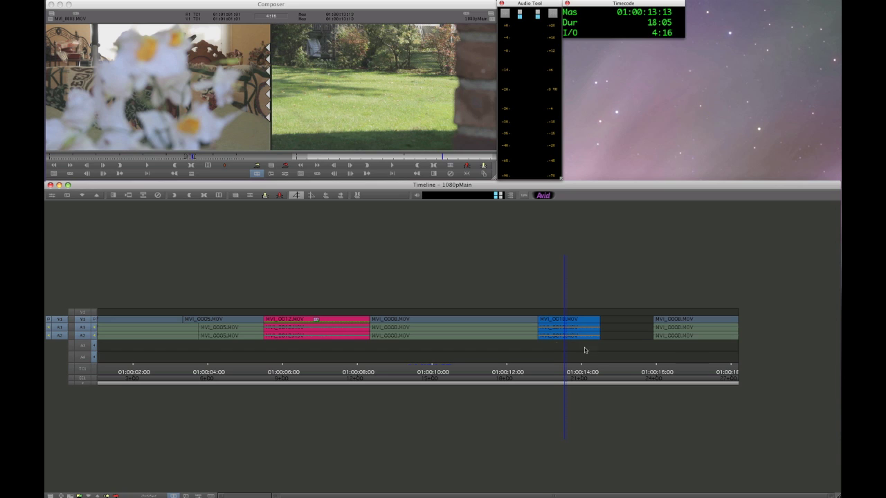
key(t)
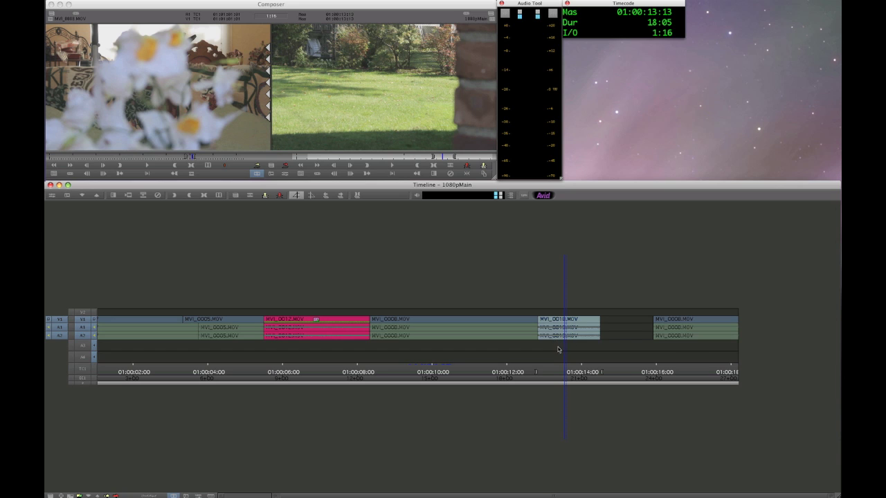
click(619, 337)
key(t)
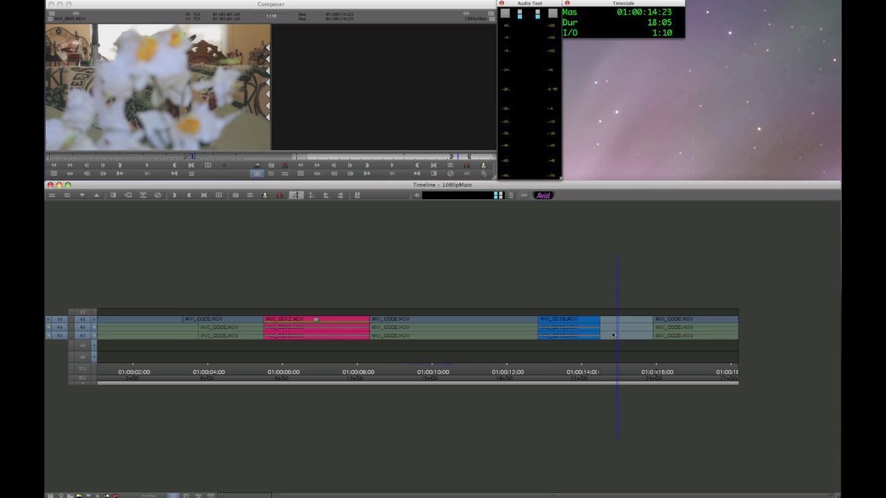
key(x)
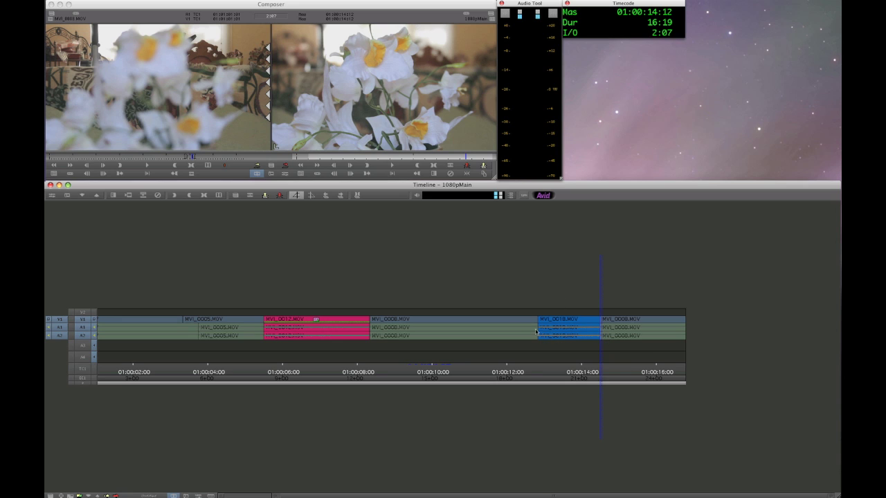
Mark the blue MVI_0018 clip, lift it out of the sequence, and undo the lift
click(569, 335)
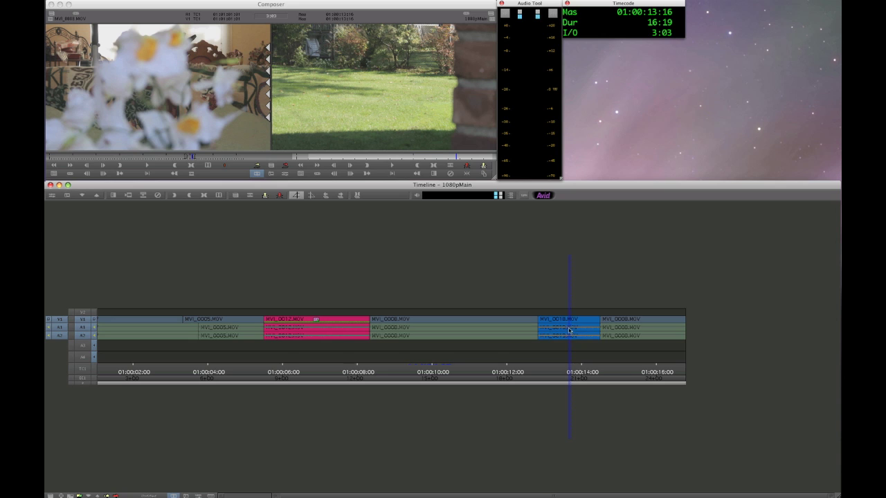
key(t)
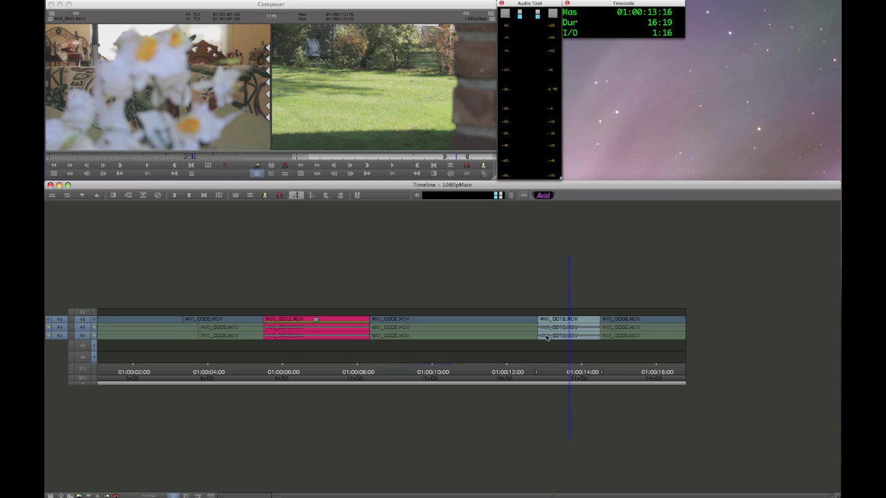
key(z)
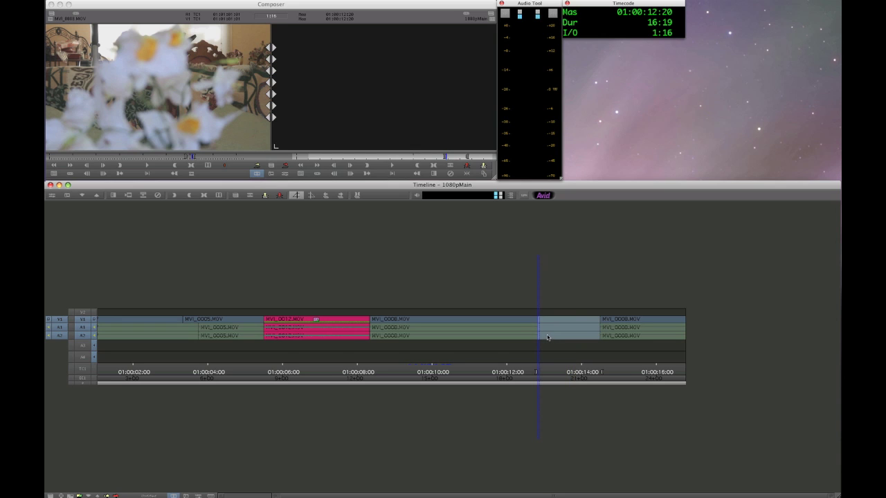
key(ctrl+z)
key(ctrl+z)
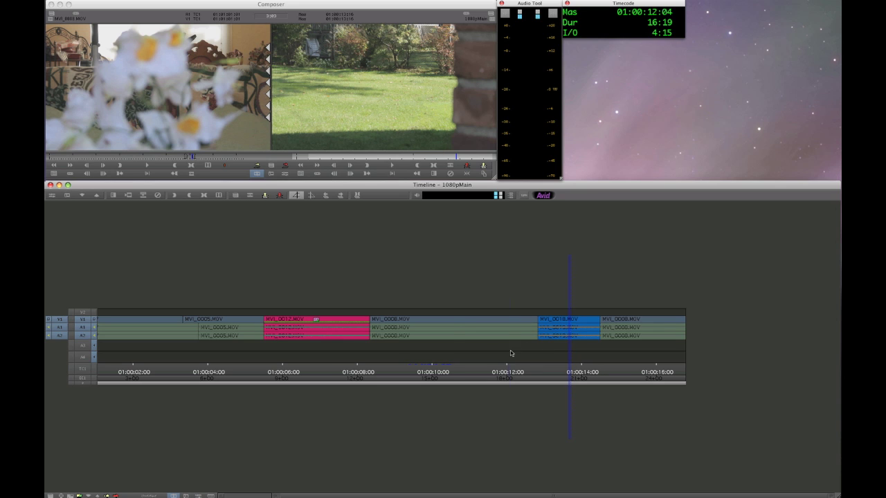
key(ctrl+z)
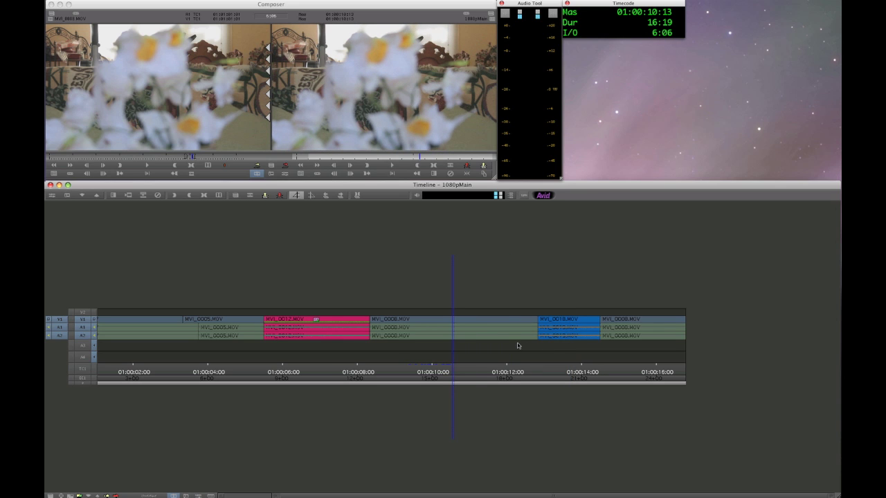
Enter trim mode at the cut before the blue clip and roll the edit on all tracks earlier to 01:00:11:00
click(480, 357)
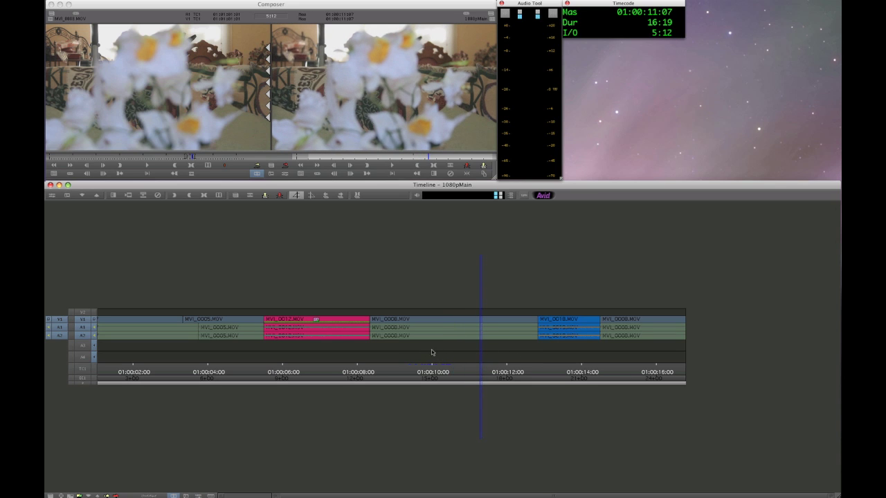
drag(470, 349, 509, 349)
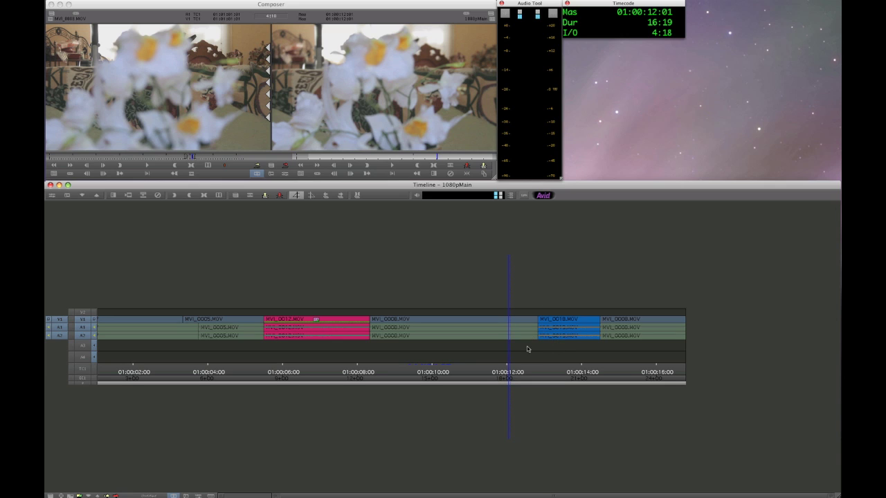
key(u)
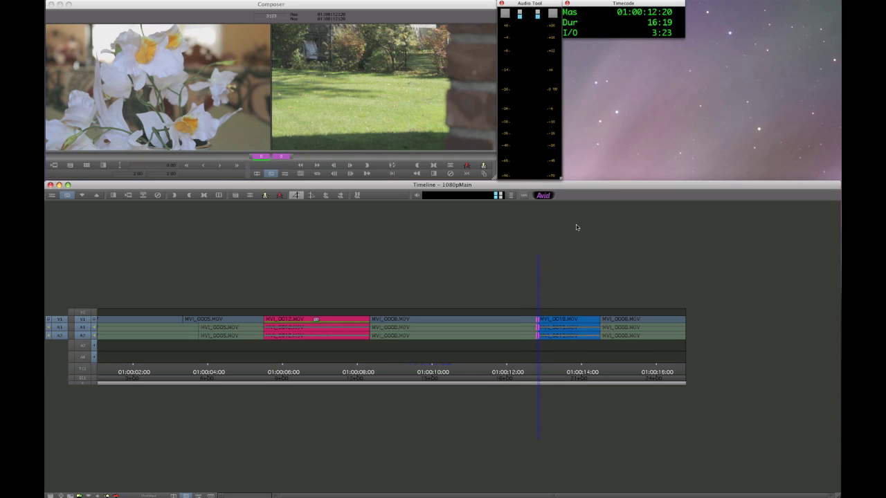
key(p)
key([)
key(])
key([)
drag(535, 329, 475, 339)
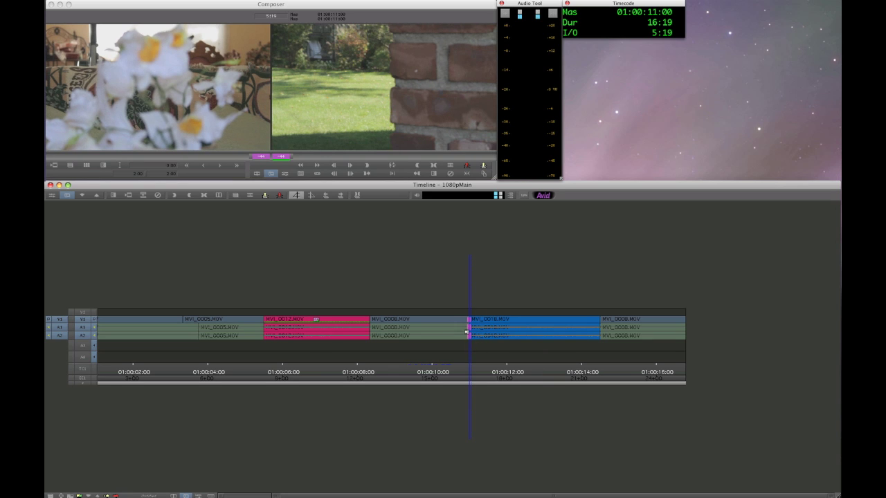
Roll the cut before the blue clip back and forth with looped playback, settling it at 01:00:11:17
drag(487, 347, 506, 334)
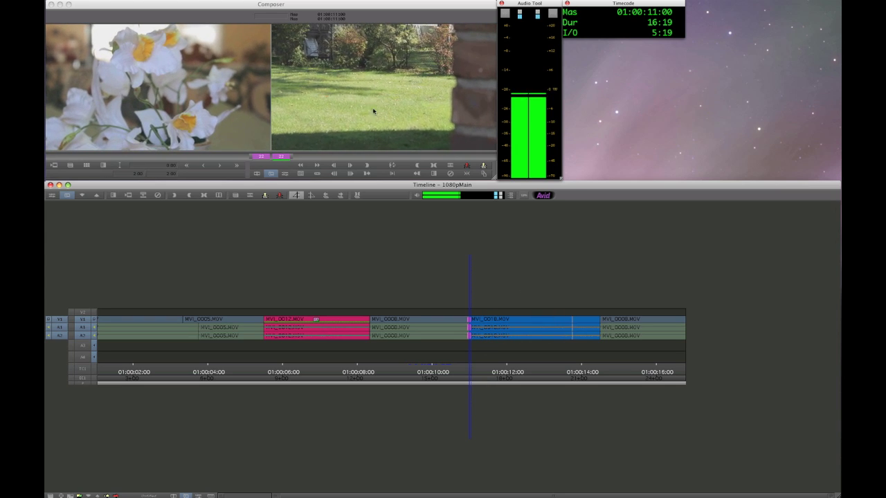
mouse_move(469, 332)
mouse_down()
mouse_move(592, 335)
mouse_move(477, 336)
mouse_up()
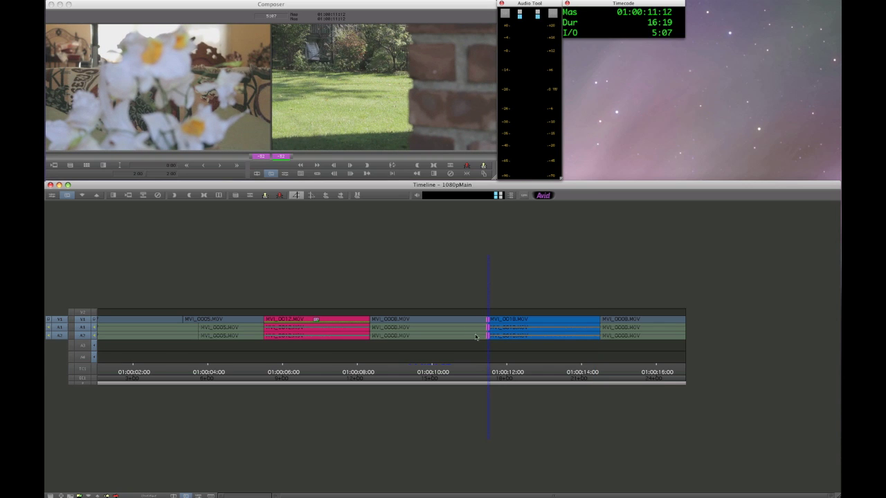
drag(486, 328, 453, 337)
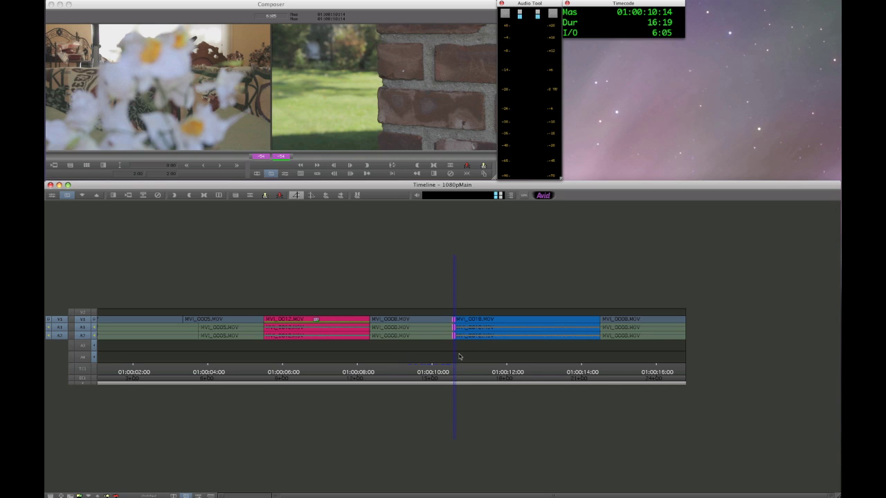
key(space)
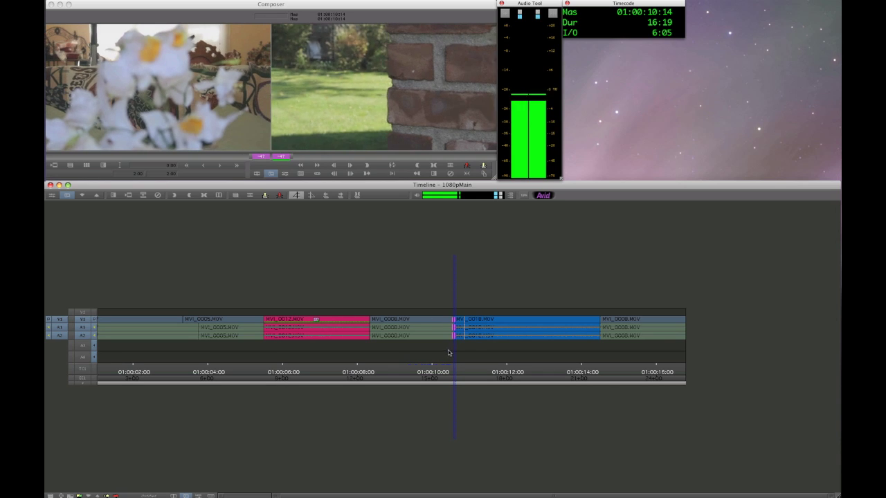
key(space)
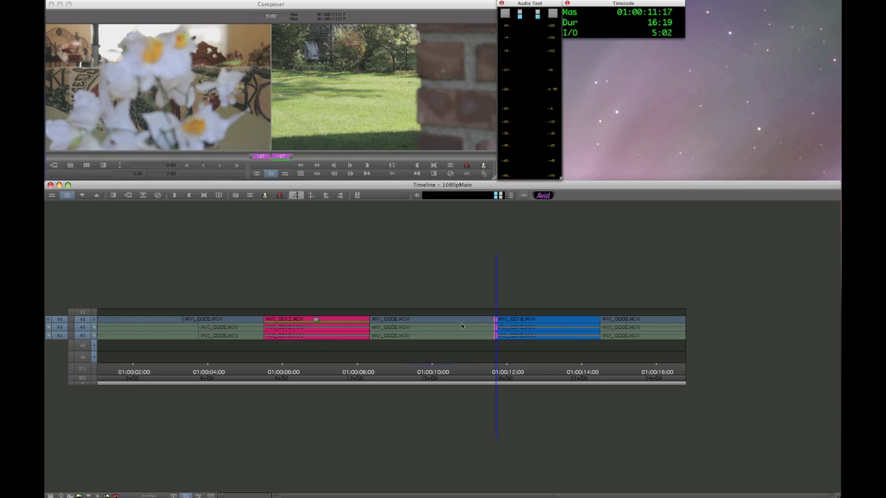
Try a ripple trim extending the outgoing flower clip's tail to 01:00:13:09, preview it, and undo the trim
click(490, 331)
key(space)
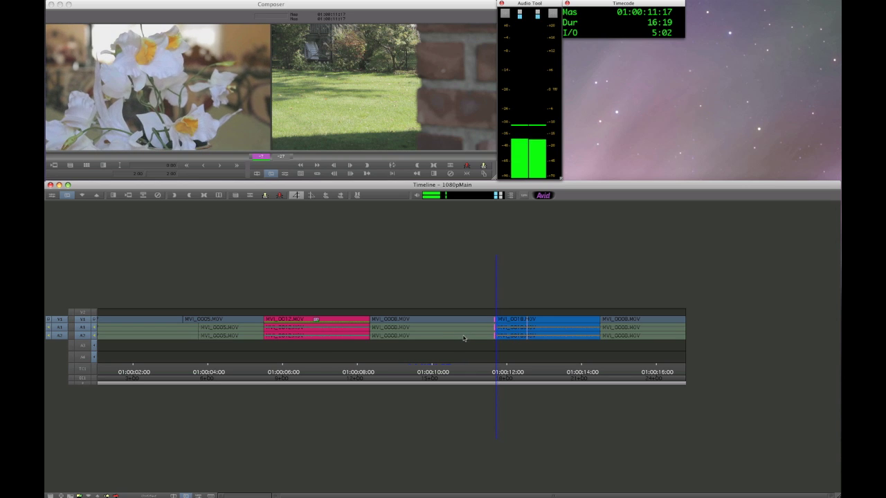
drag(496, 330, 558, 329)
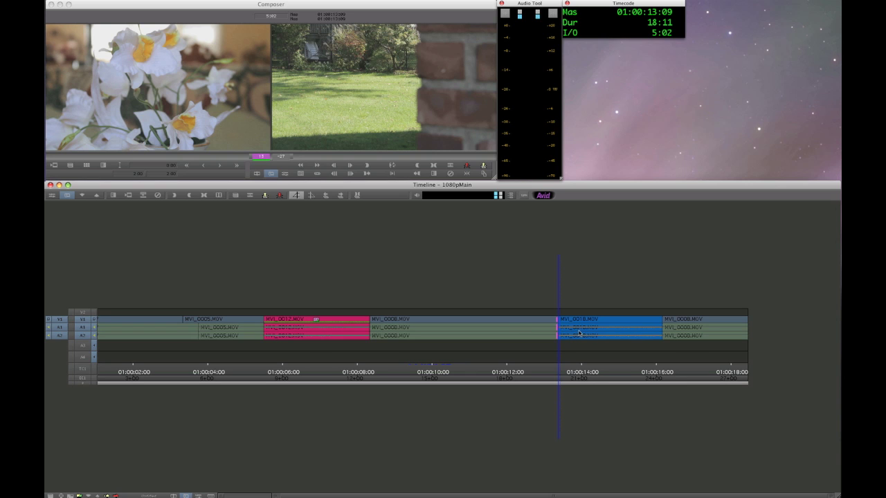
key(space)
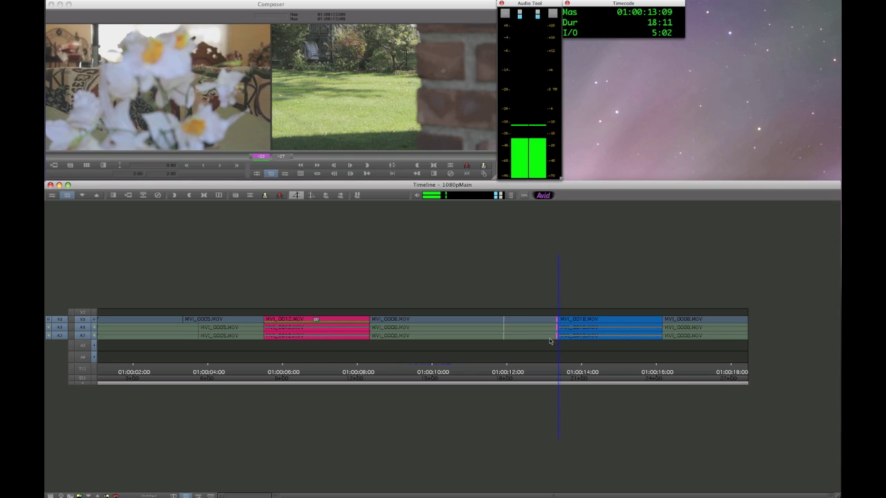
key(super+z)
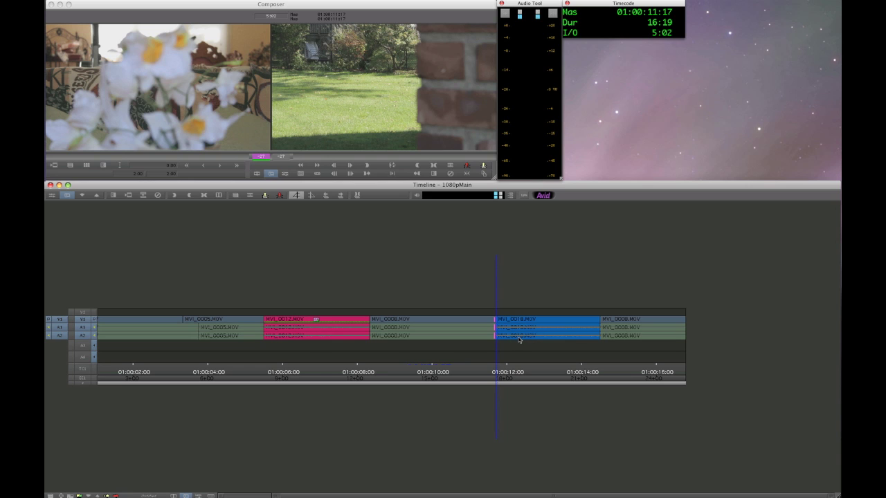
Preview the cut, then switch to the incoming side and ripple trim 31 frames off the blue clip's head
key(space)
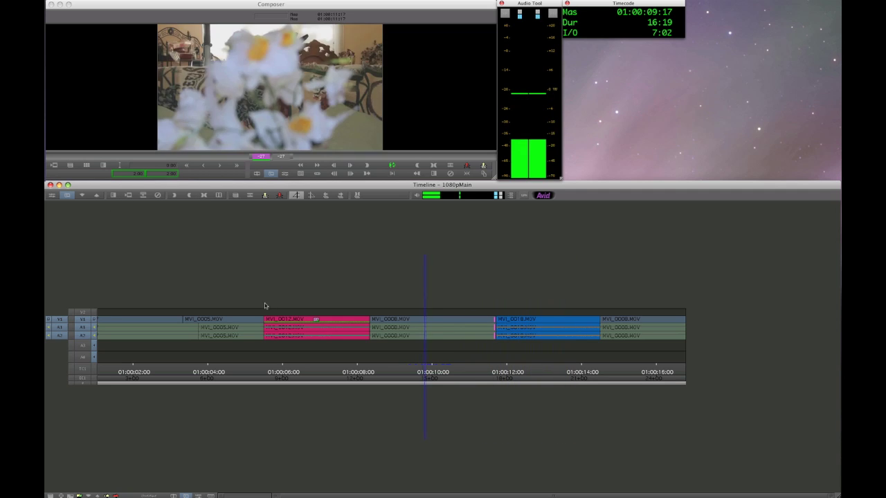
key(space)
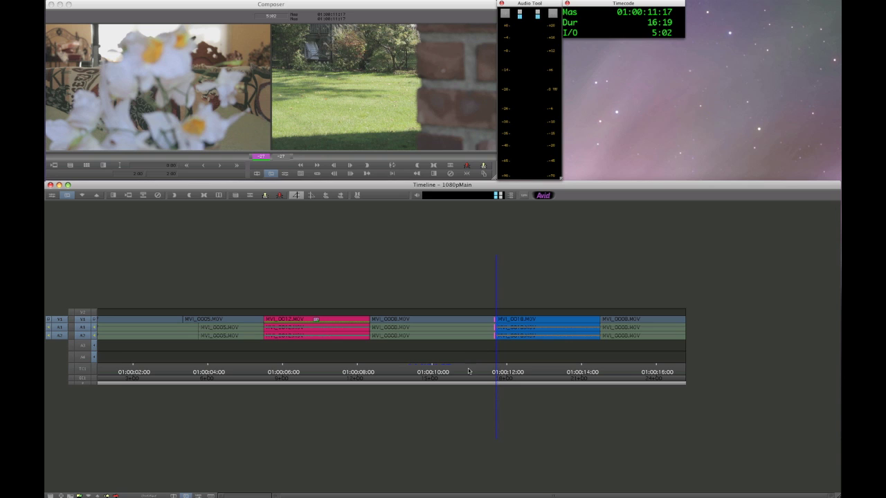
key(bracketright)
key(space)
key(i)
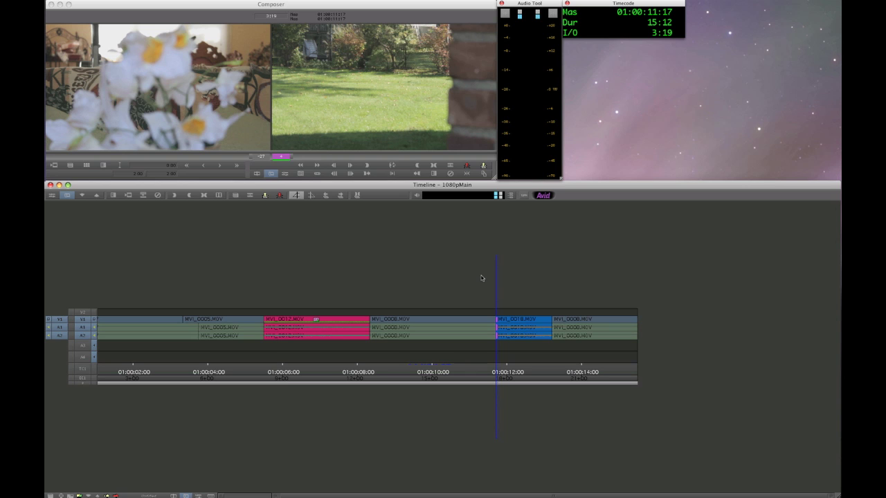
Preview the cut with looped playback and ripple trim the blue clip's head back out to a trim count of -22
key(space)
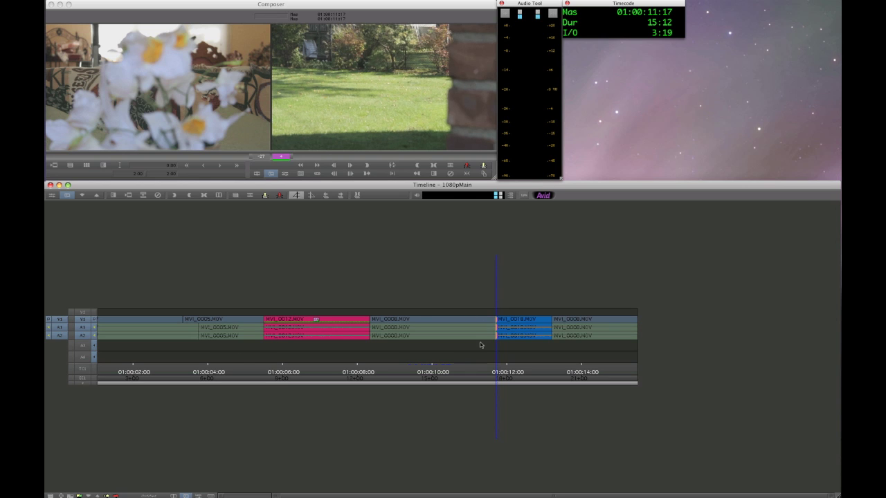
key(i)
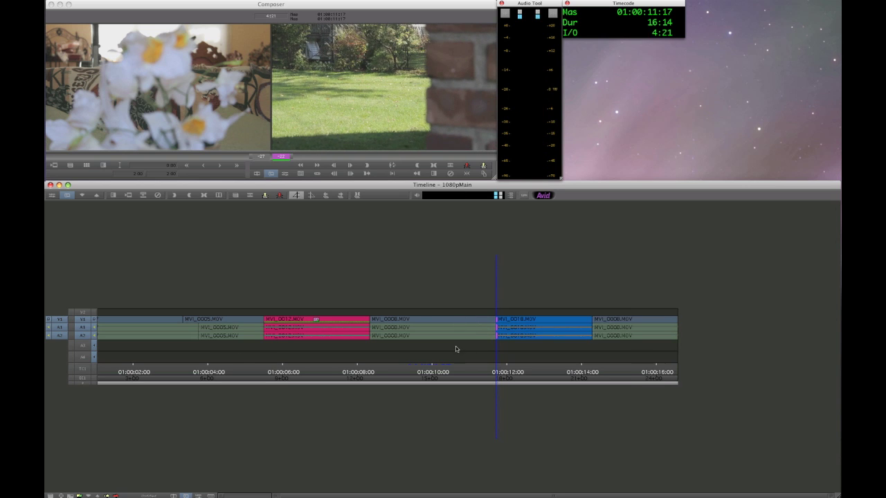
Trim the cut asymmetrically, outgoing side on audio and incoming side on video, and roll the V1 cut back to the audio cut at 01:00:10:23
click(492, 329)
click(499, 335)
key(space)
key(i)
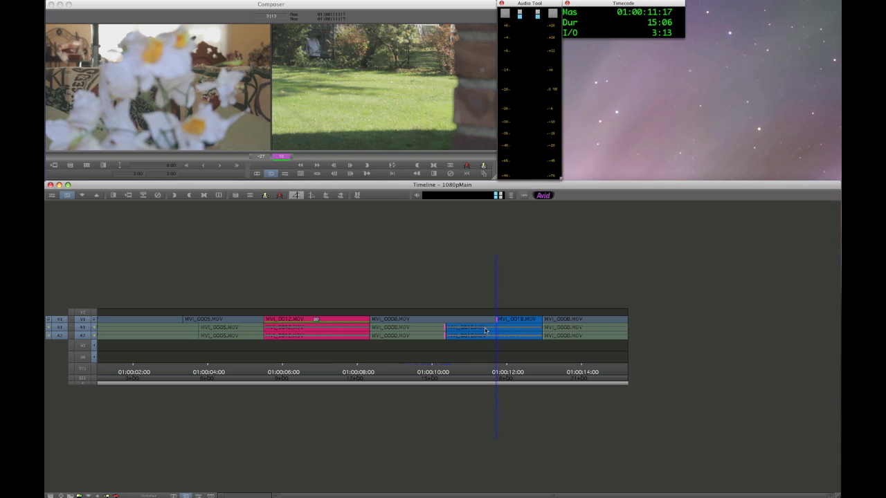
key(i)
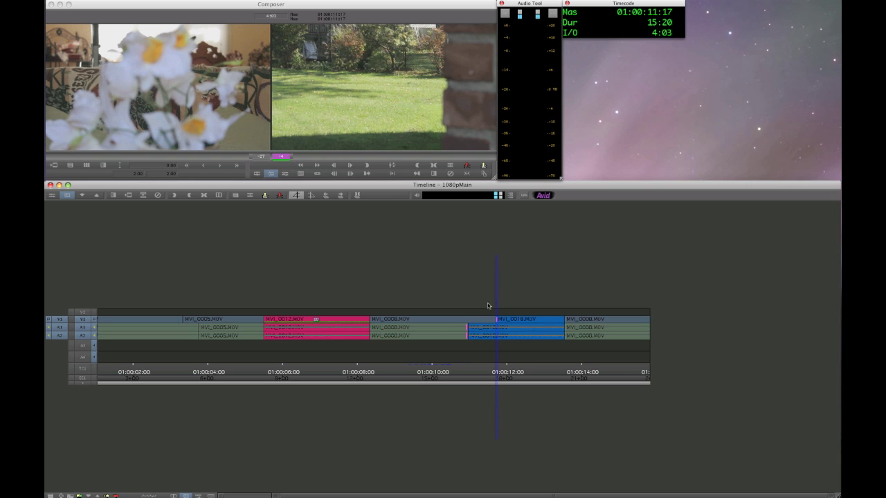
click(495, 319)
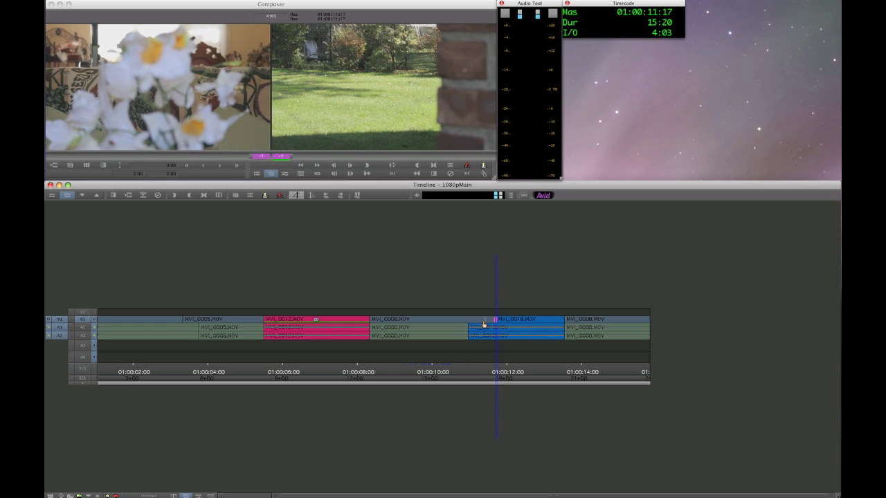
drag(484, 323, 470, 333)
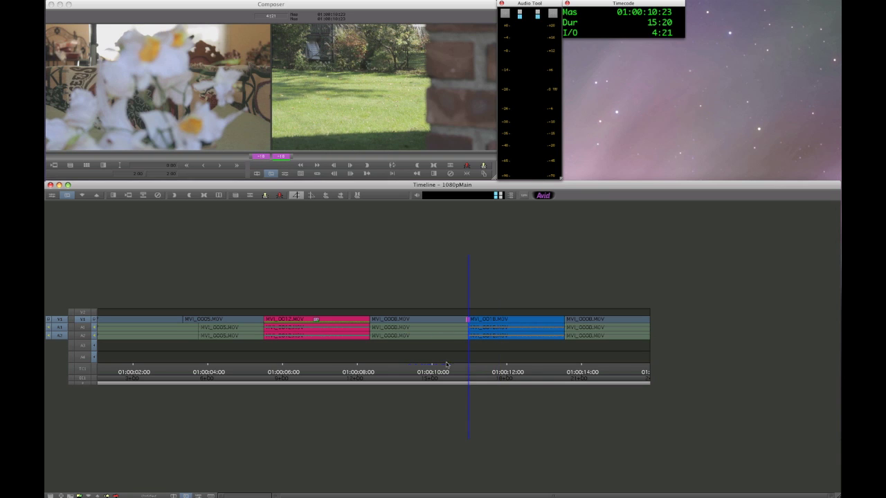
Park at 01:00:09:22, mark in there, and ripple trim the outgoing flower clip's tail back to that frame on all tracks
click(429, 377)
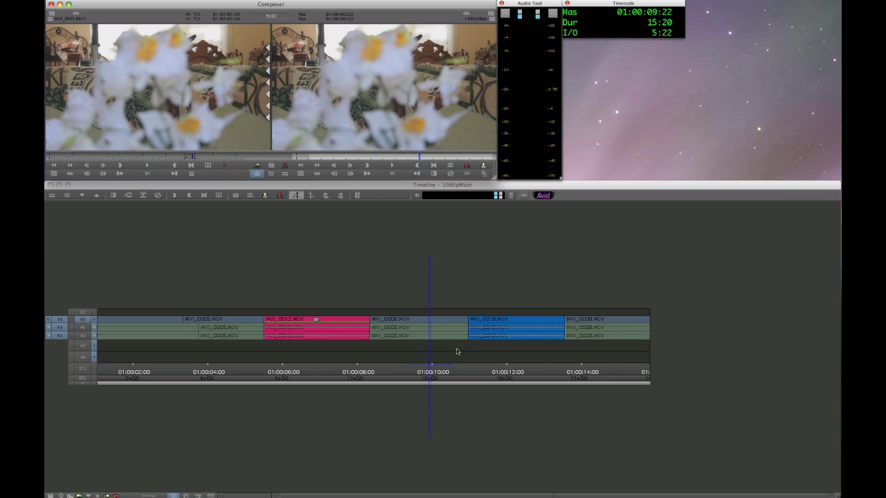
click(407, 344)
click(430, 344)
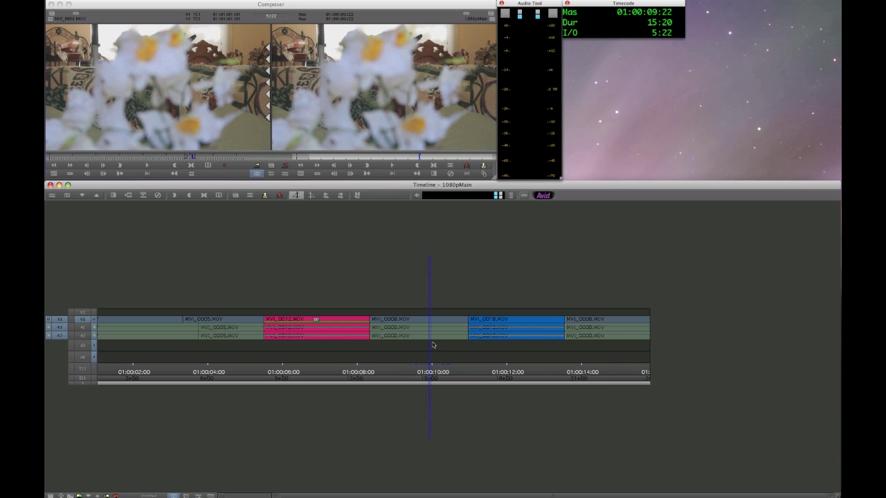
key(i)
key(apostrophe)
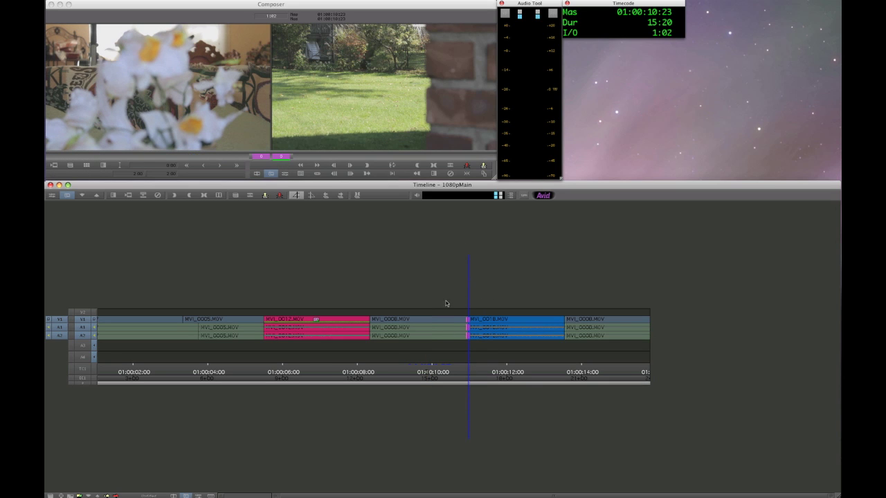
mouse_move(465, 329)
mouse_down()
mouse_move(439, 335)
mouse_move(468, 336)
mouse_move(429, 339)
mouse_up()
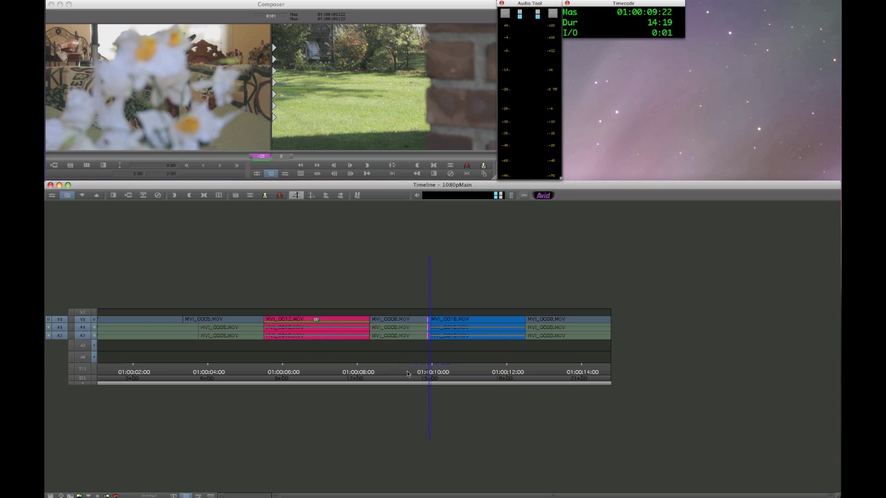
Re-enter trim mode on the outgoing side of the cut and extend the flower clip's tail to 01:00:11:15 during playback
click(407, 374)
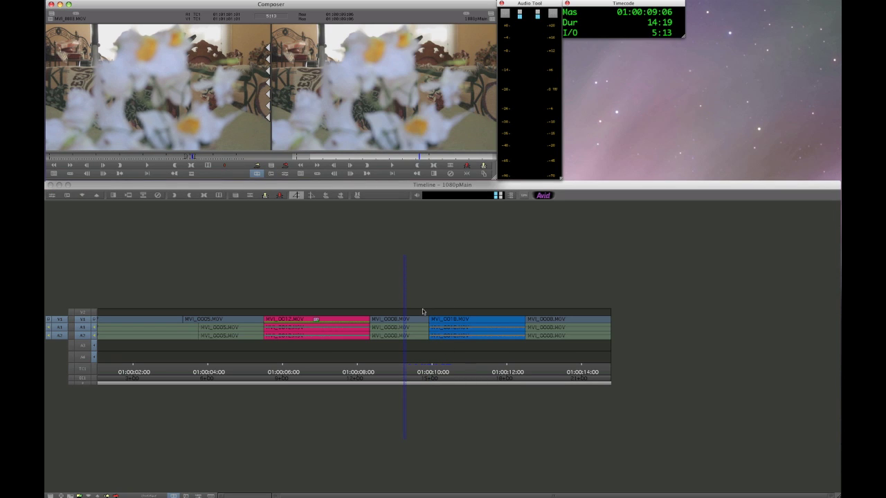
drag(423, 312, 451, 356)
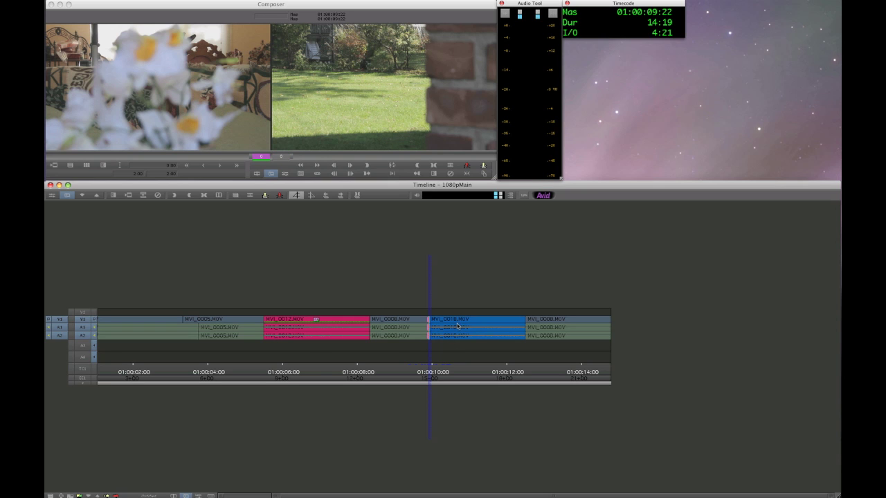
key(space)
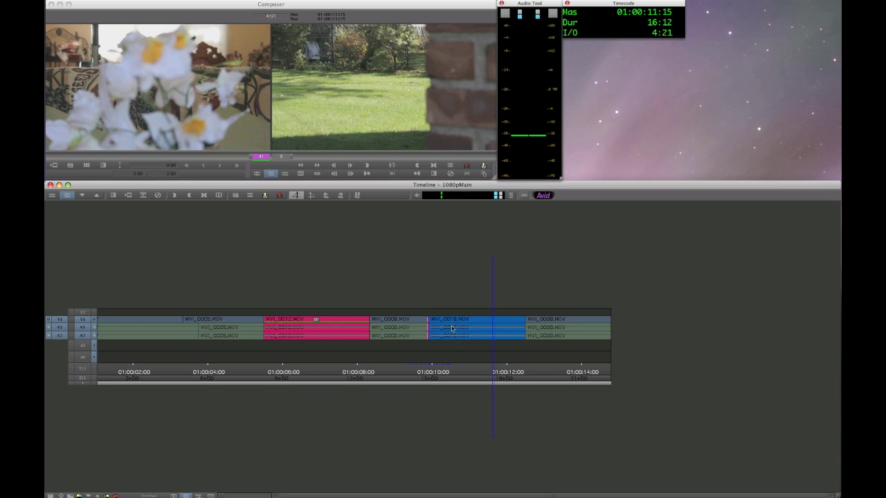
key(space)
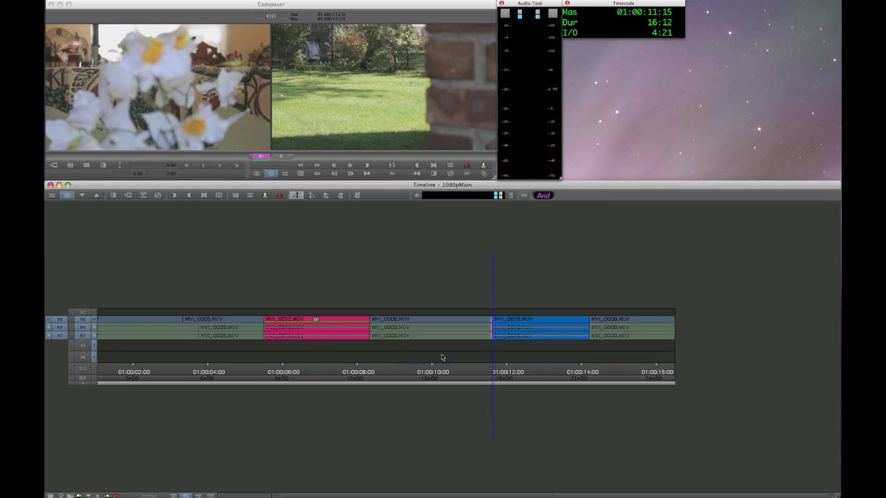
Leave trim mode and mark in at 01:00:10:14 and out on the flower clip's last frame at 01:00:11:14
mouse_move(442, 357)
mouse_down()
mouse_move(452, 356)
mouse_move(425, 359)
mouse_up()
key(space)
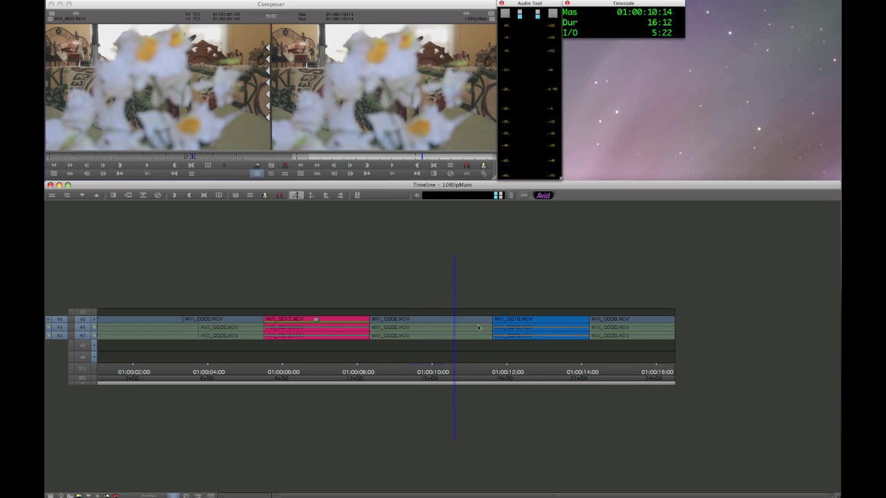
key(o)
key(s)
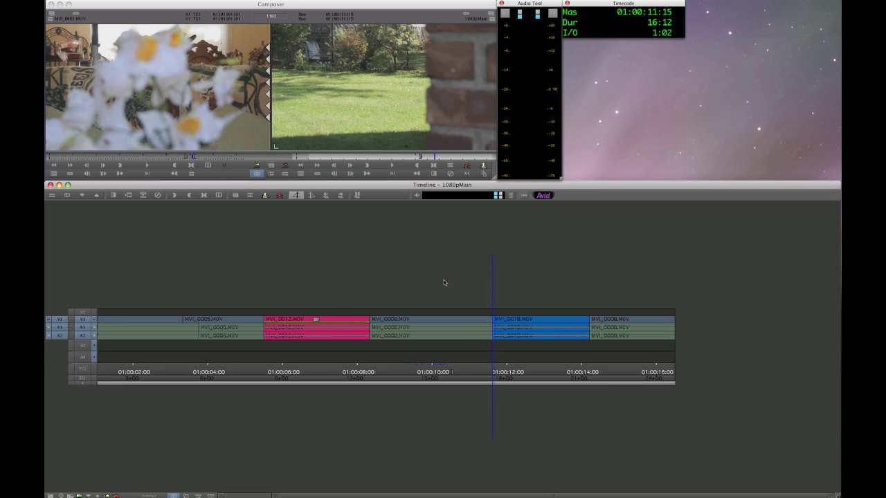
key(Left)
key(o)
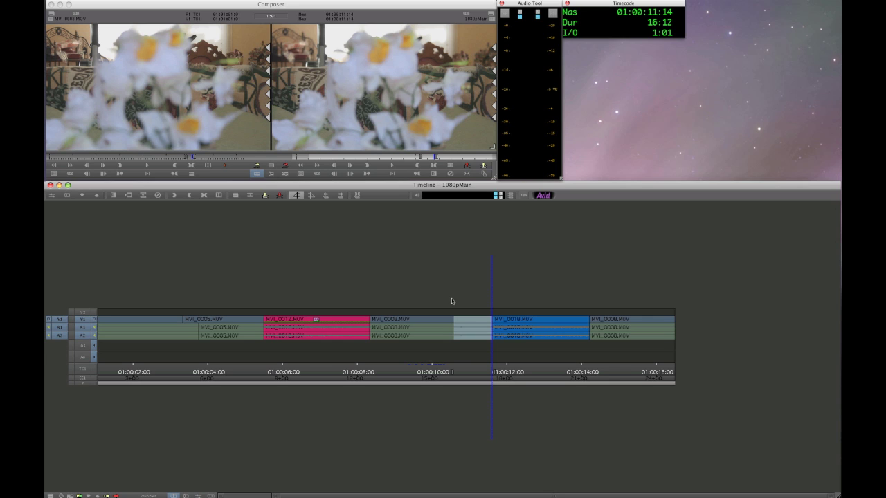
Enable Stop at Tail Frames in the Composer fast-forward and rewind settings
right_click(353, 113)
click(377, 132)
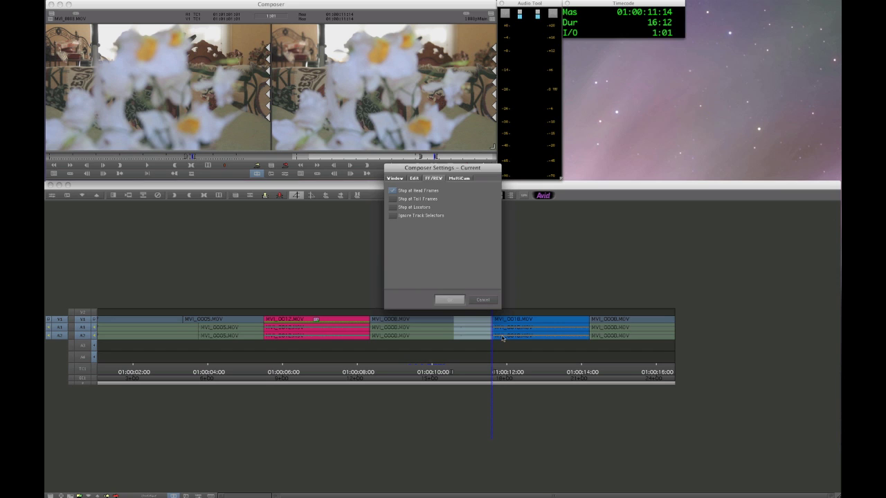
click(418, 199)
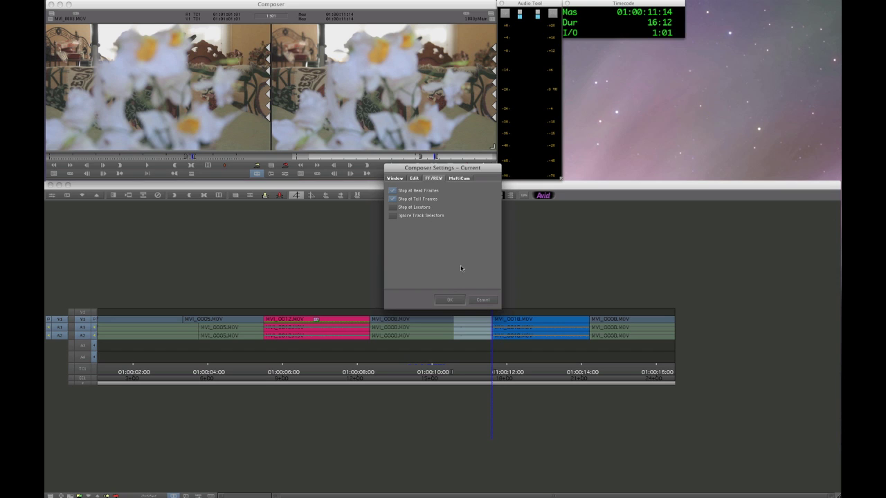
click(447, 299)
Clear the in and out marks and move from 01:00:11:10 forward to the flower clip's tail frame at 01:00:11:14
key(h)
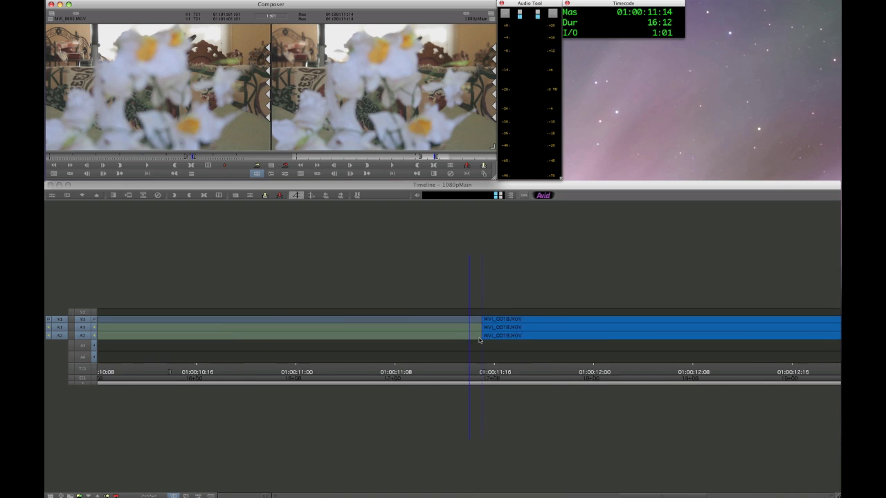
key(Left)
key(Left)
key(Left)
key(Left)
key(t)
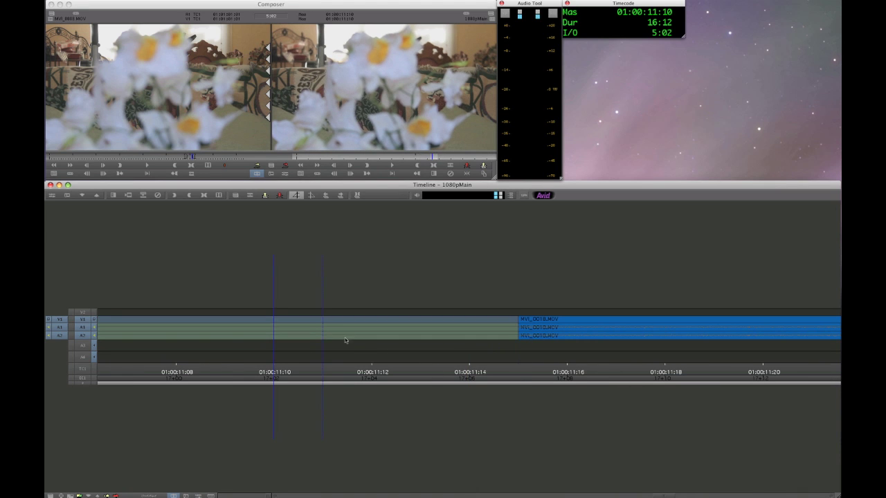
key(Right)
key(Right)
key(Right)
key(Right)
key(i)
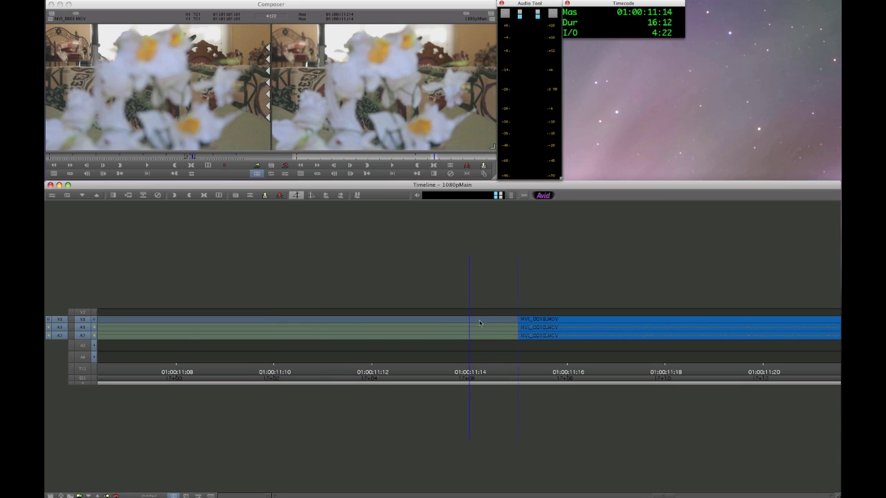
Disable Stop at Tail Frames in the Composer settings, leaving only Stop at Head Frames enabled
right_click(316, 113)
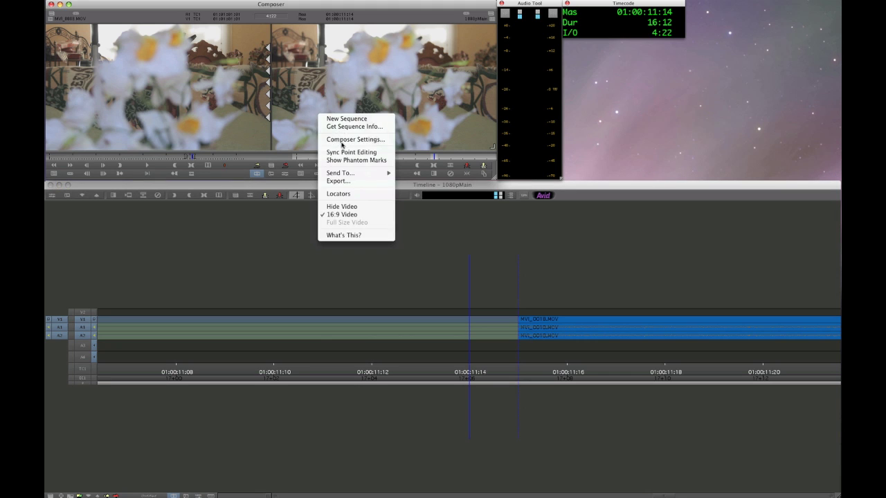
click(342, 139)
click(419, 200)
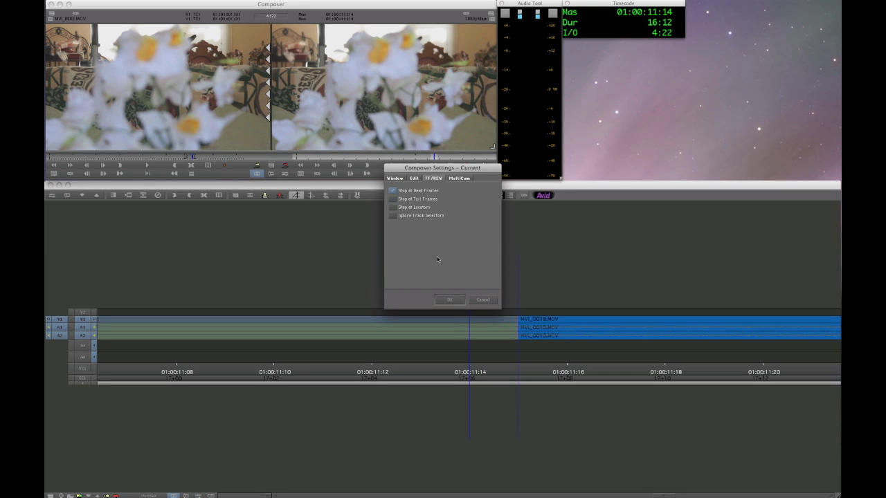
click(449, 300)
Park at 01:00:11:09 and jump ahead to the blue clip's head frame at 01:00:11:15
click(265, 352)
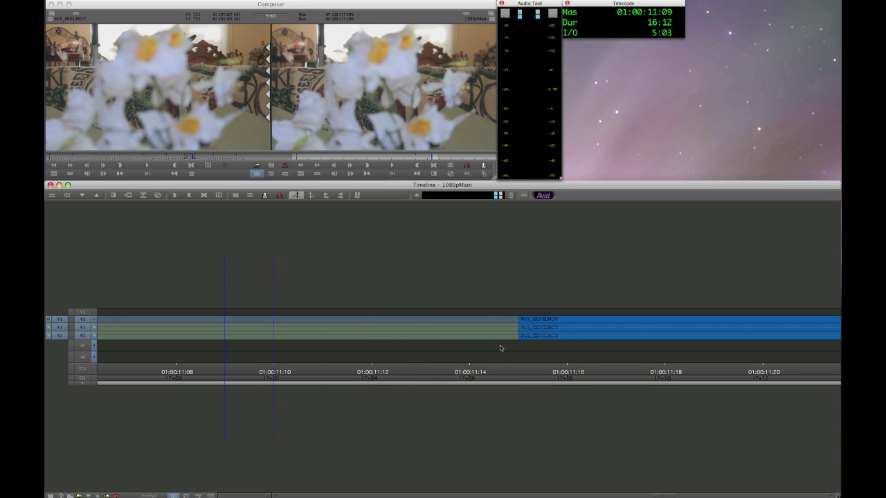
click(521, 295)
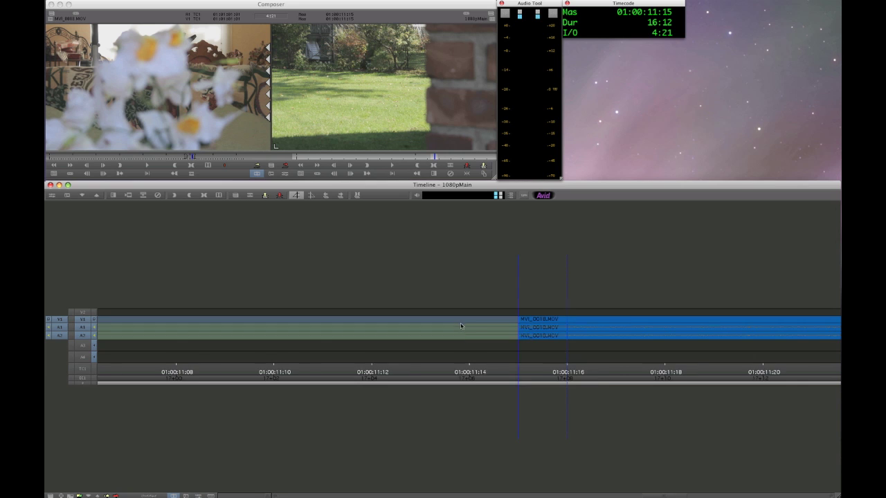
key(super+bracketleft)
key(super+bracketleft)
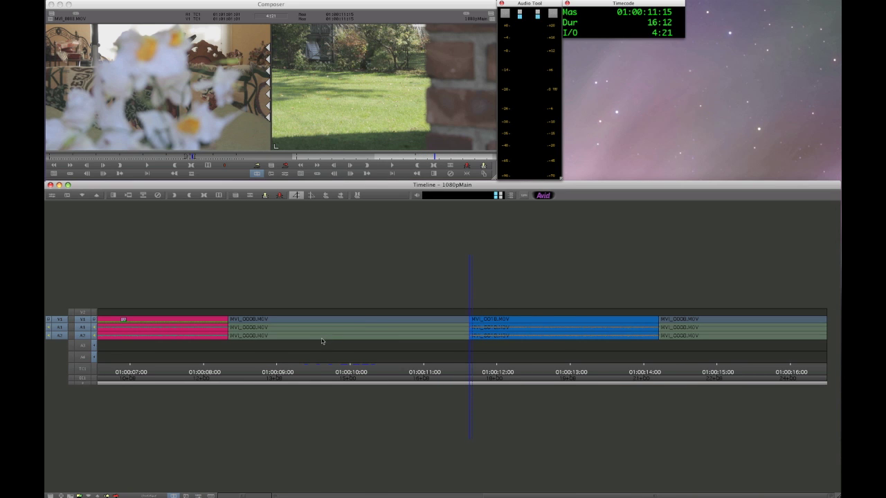
Park at 01:00:10:14 in the flower clip and examine the keyboard settings' regular and shifted assignments, including the Top command
click(412, 350)
click(393, 352)
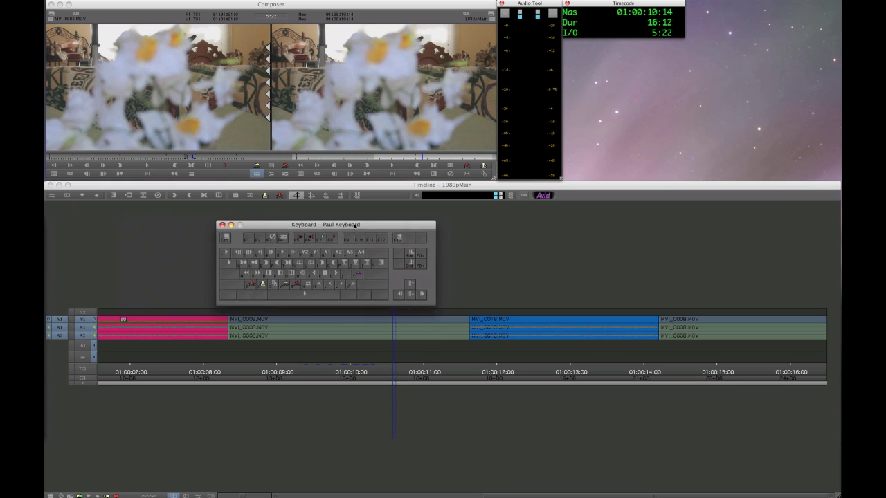
key(shift)
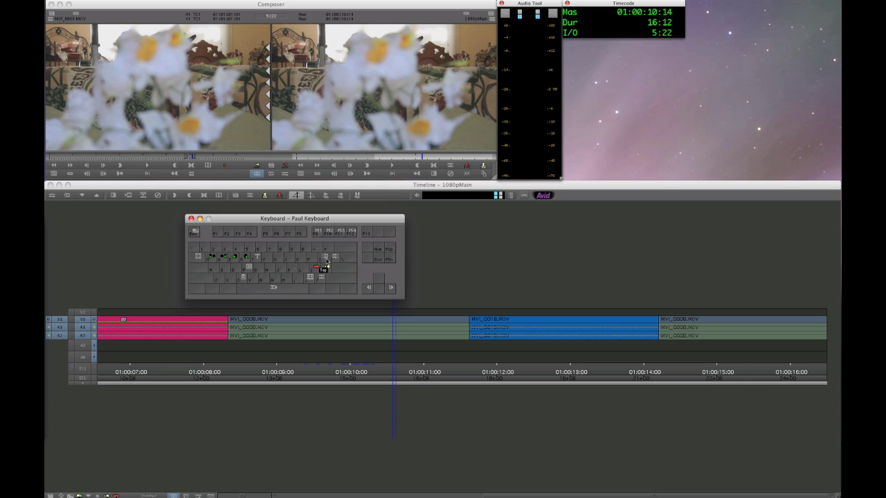
key(shift)
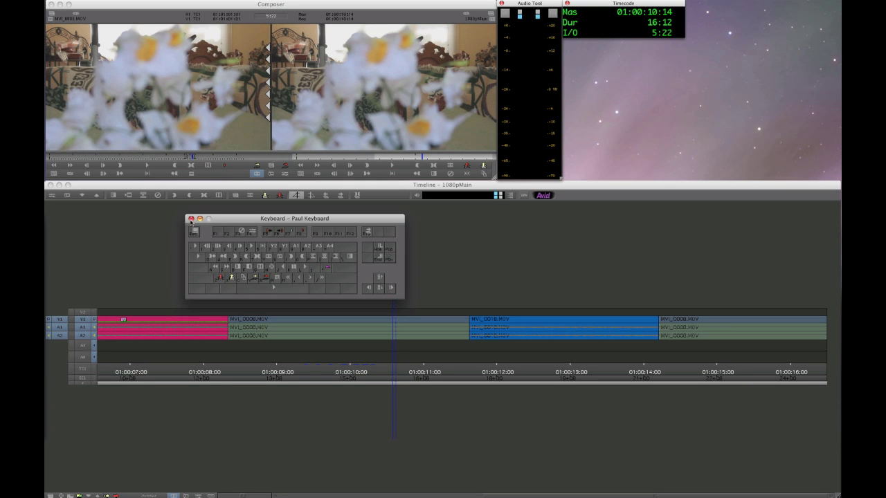
click(193, 219)
Move back two frames to 01:00:10:12 and review the Trim and Edit commands in the Command Palette, including Top and Tail
key(Left)
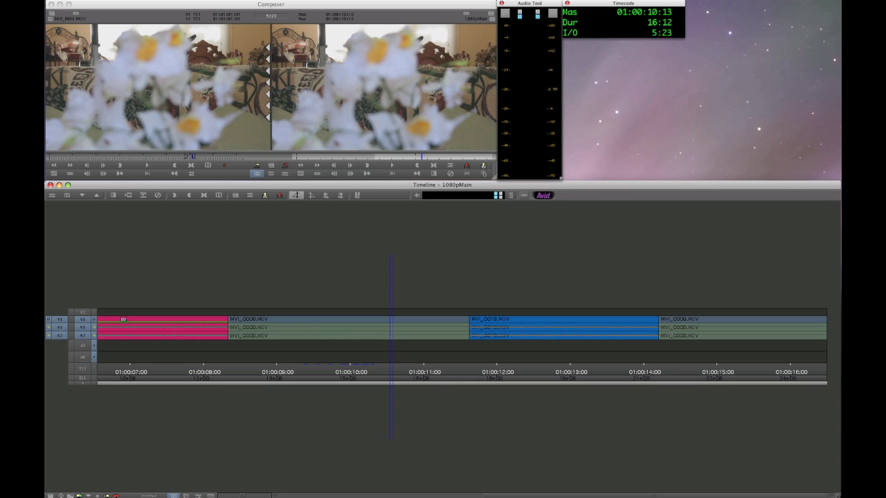
key(Left)
right_click(70, 164)
click(124, 221)
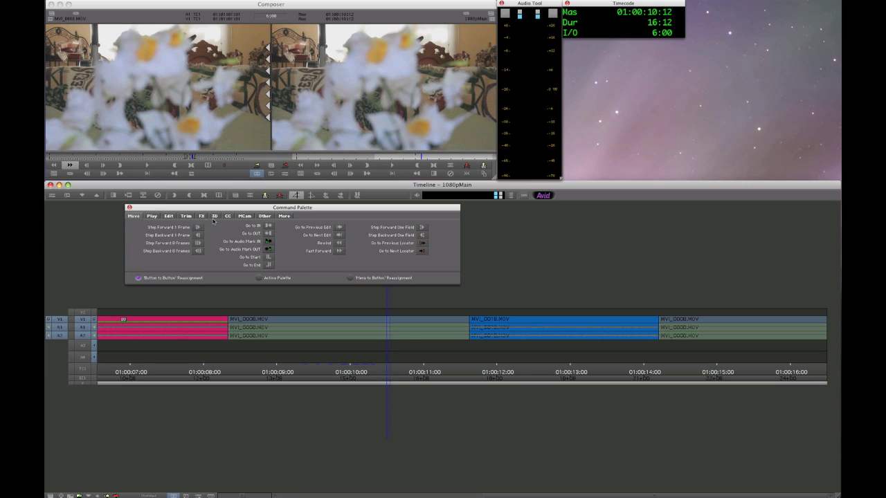
click(185, 219)
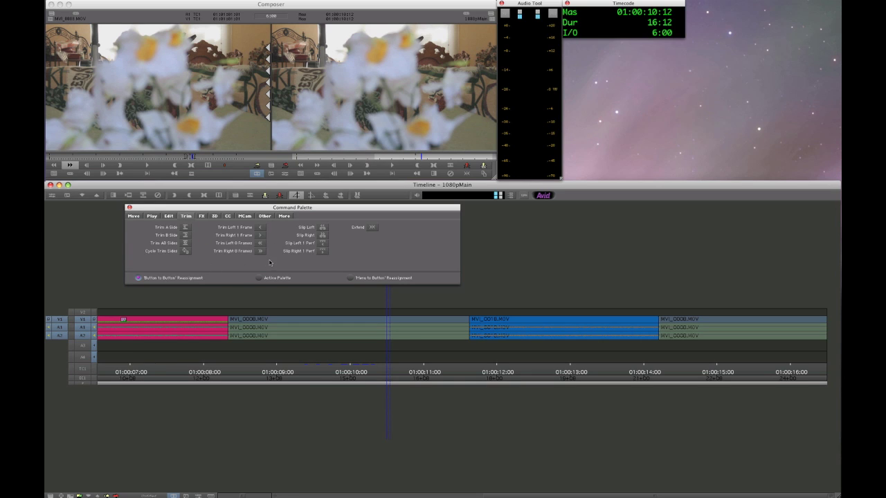
click(169, 217)
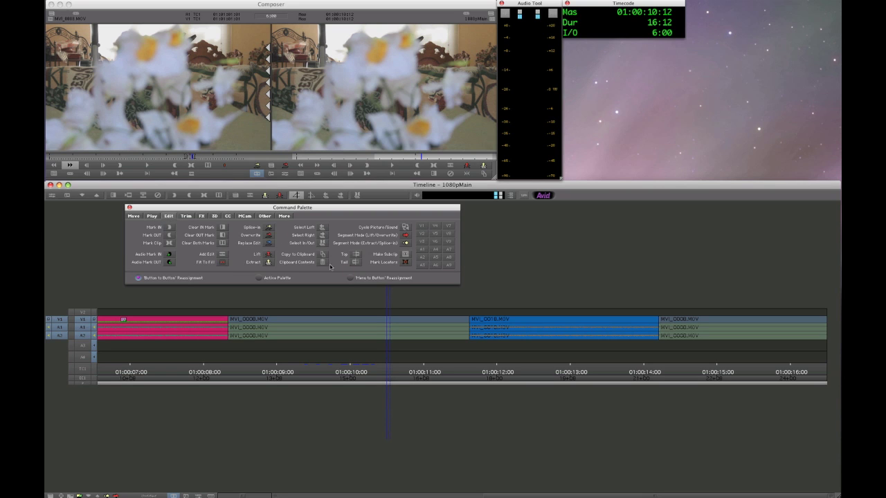
click(129, 207)
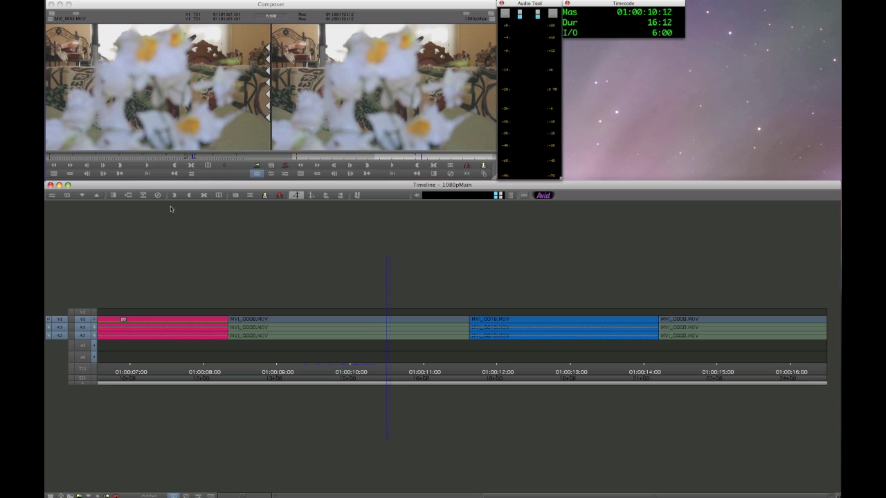
Play the flower clip up to 01:00:10:16 and remove the rest of it with the Tail command
drag(340, 363, 281, 360)
key(space)
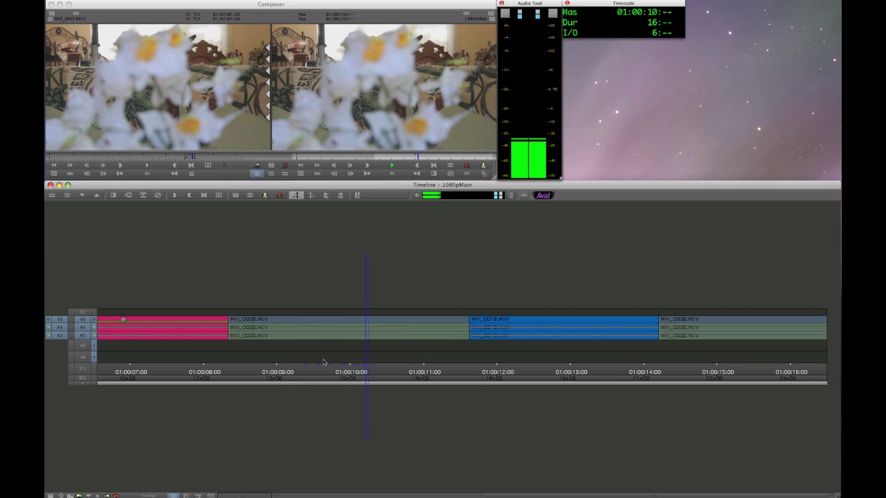
key(space)
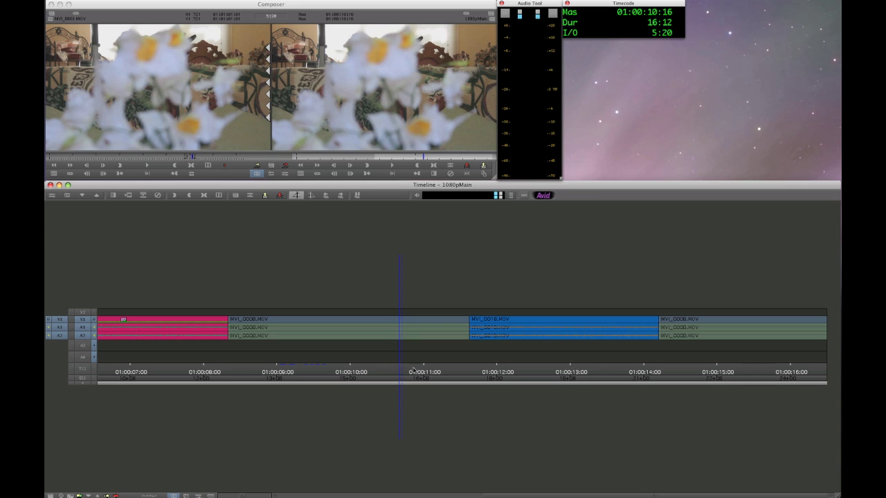
key(x)
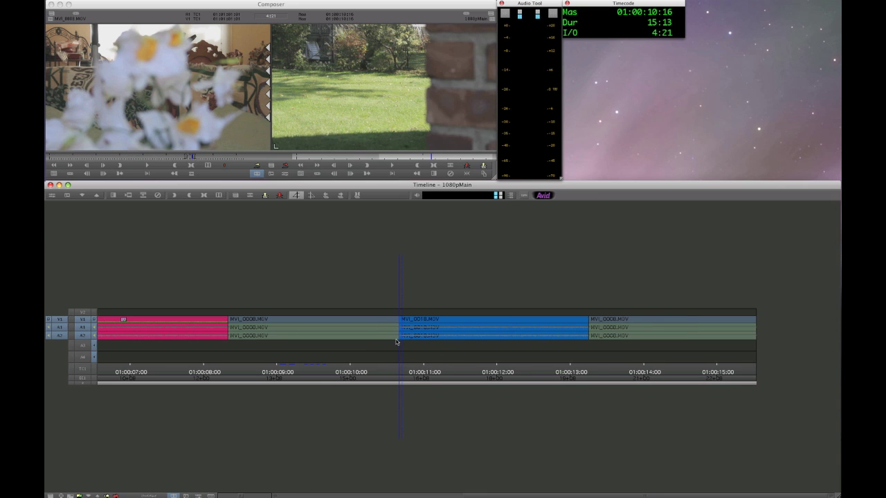
Park in the blue clip at about 01:00:11:05 and remove its opening frames with the Top command
click(434, 347)
key(Right)
key(Right)
key(Right)
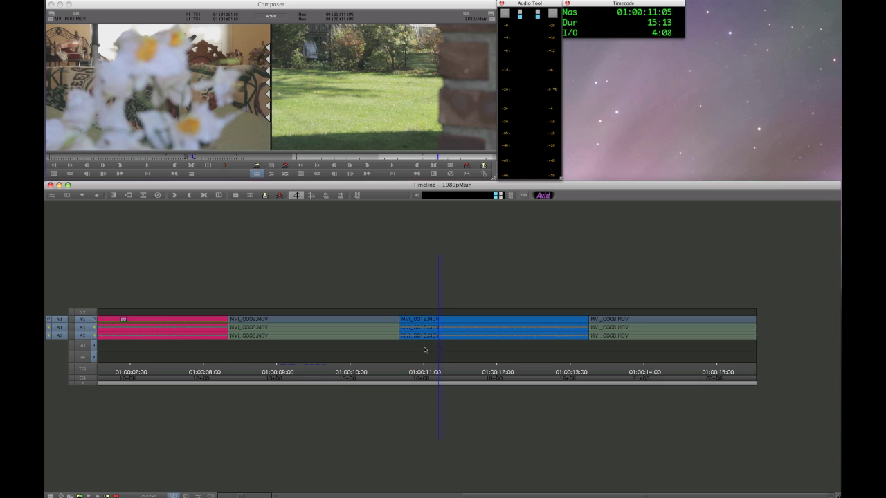
key(x)
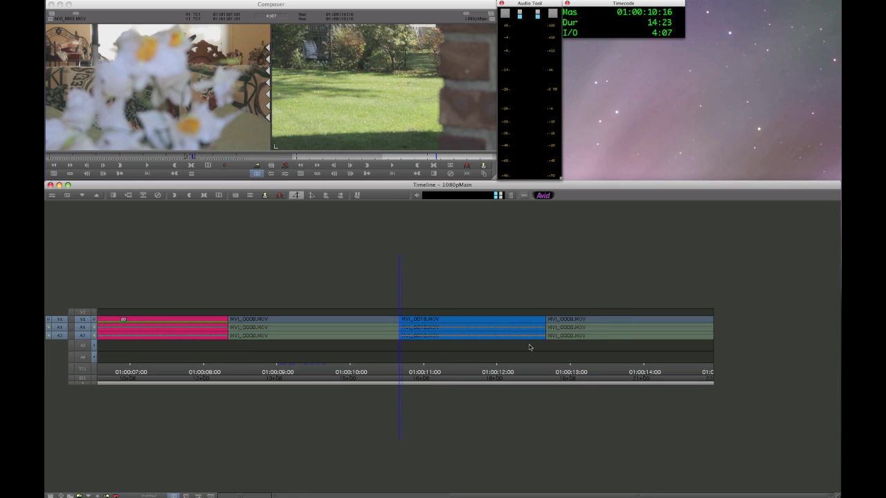
Trim the opening of the last clip with Top and the flower clip's end from 01:00:10:04 with Tail
click(573, 345)
key(x)
click(362, 348)
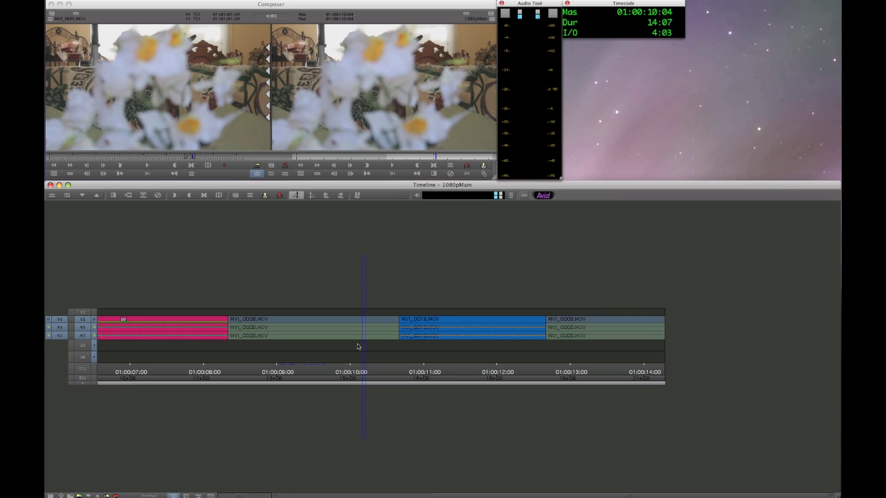
key(x)
Play into the blue clip and remove its end from 01:00:11:11 with the Tail command
key(6)
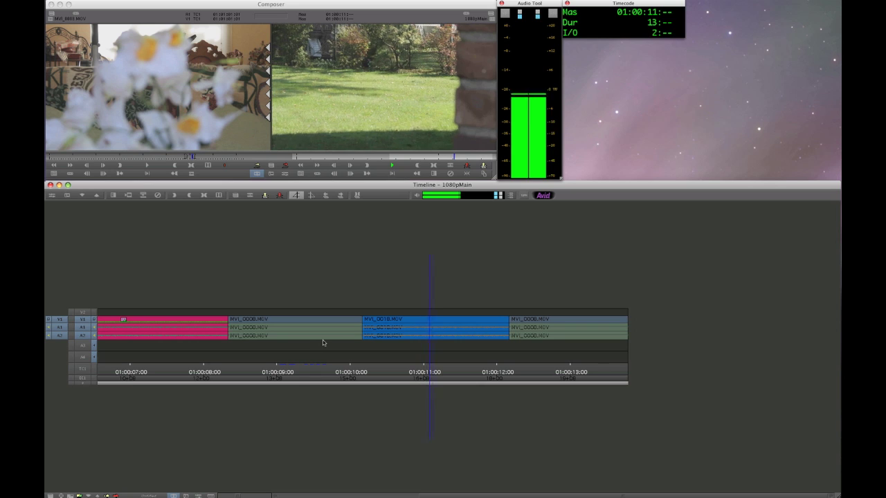
key(space)
key(x)
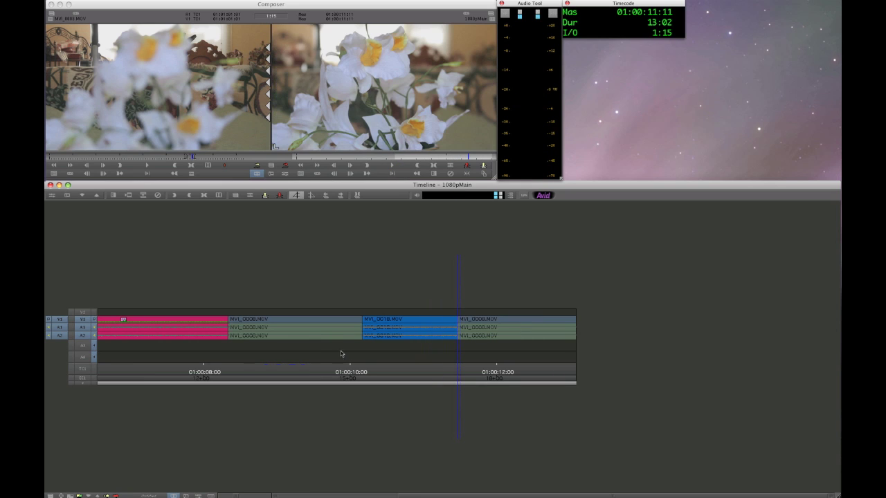
Play the flower clip from 01:00:09:03 to 01:00:09:12 and remove its remaining frames with Tail
click(277, 356)
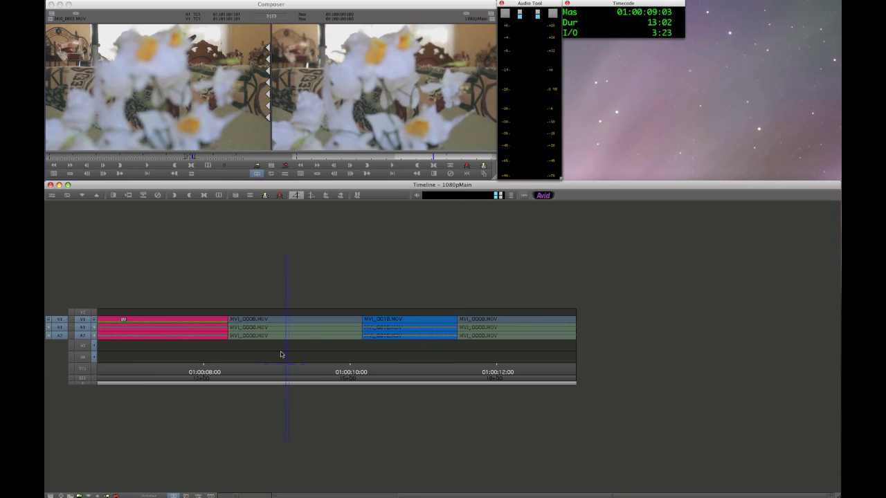
key(space)
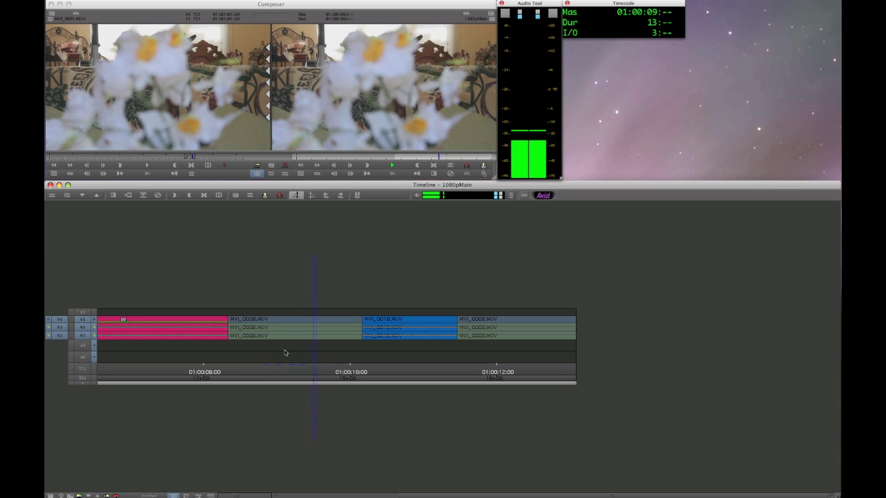
key(space)
key(x)
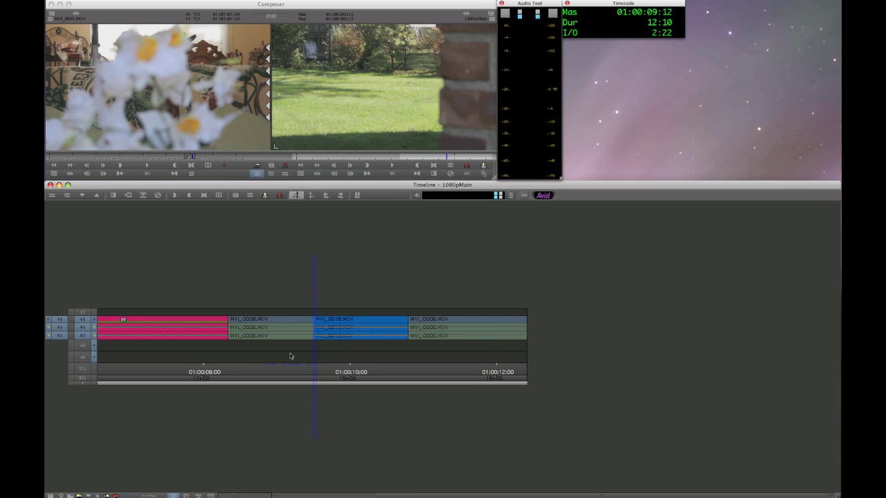
Undo the latest Top and Tail trims, back through the shortening of the last clip
key(ctrl+z)
key(ctrl+z)
key(ctrl+z)
Park at 01:00:09:13 in the flower clip and move back to 01:00:07:09 in the pink clip
drag(386, 357, 366, 355)
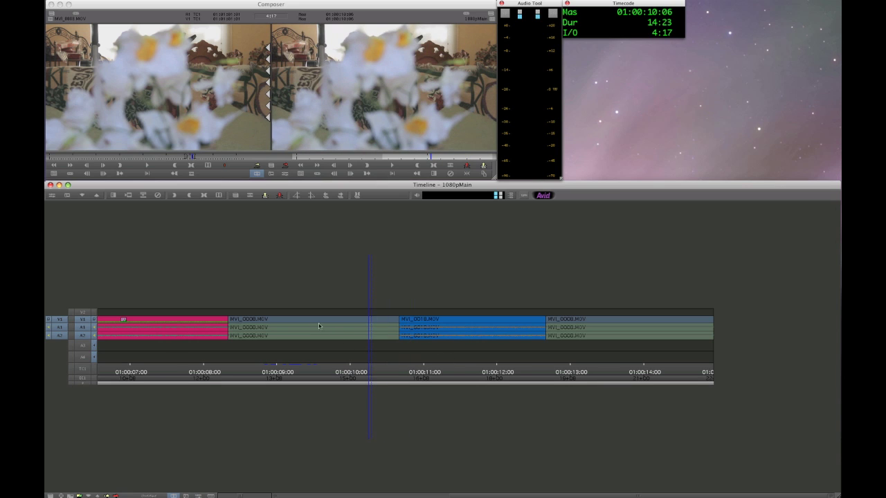
click(302, 342)
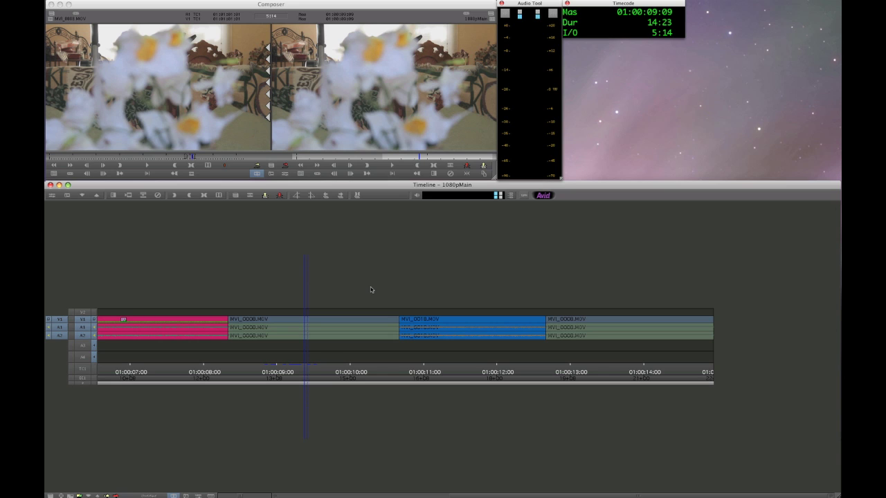
key(space)
drag(383, 330, 317, 338)
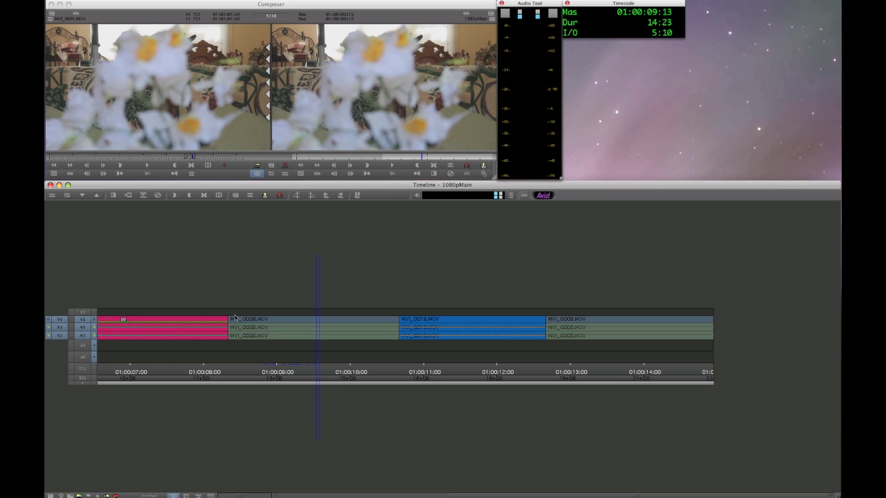
click(184, 348)
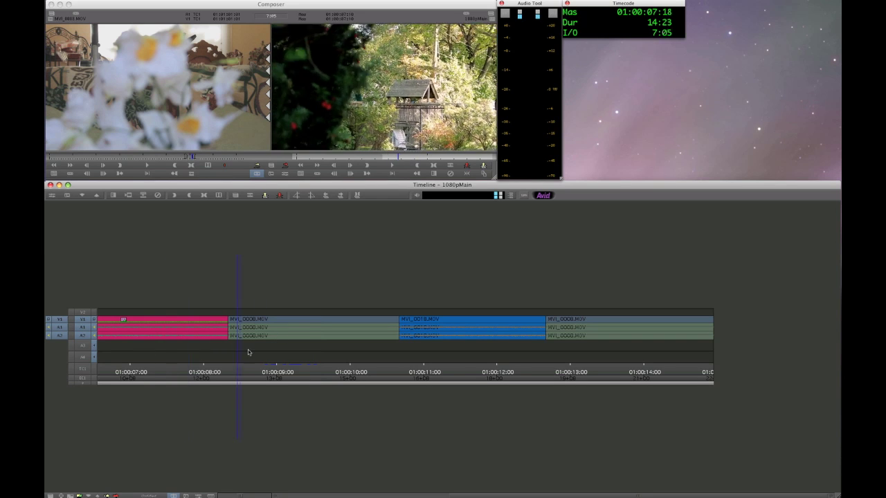
click(258, 353)
click(161, 353)
Review the whole sequence and play the cut from MVI_0005.MOV into the pink clip, stopping at 01:00:05:18
key(super+slash)
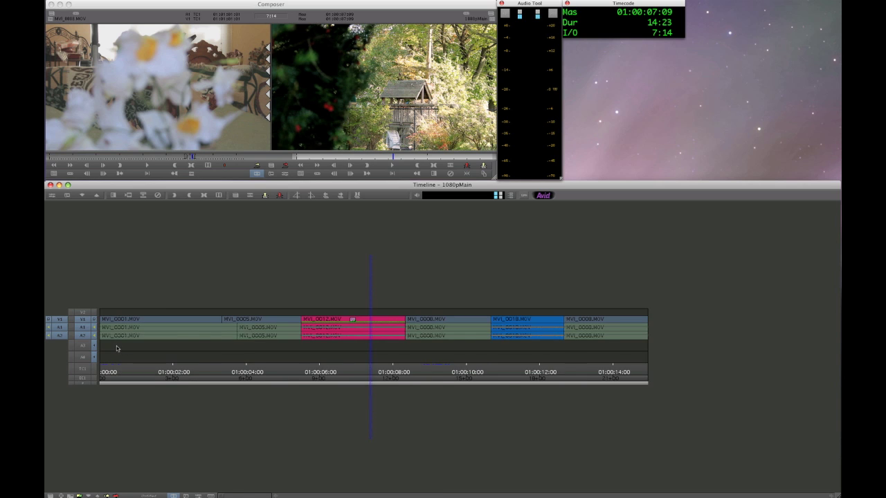
key(super+bracketright)
drag(362, 361, 301, 352)
key(space)
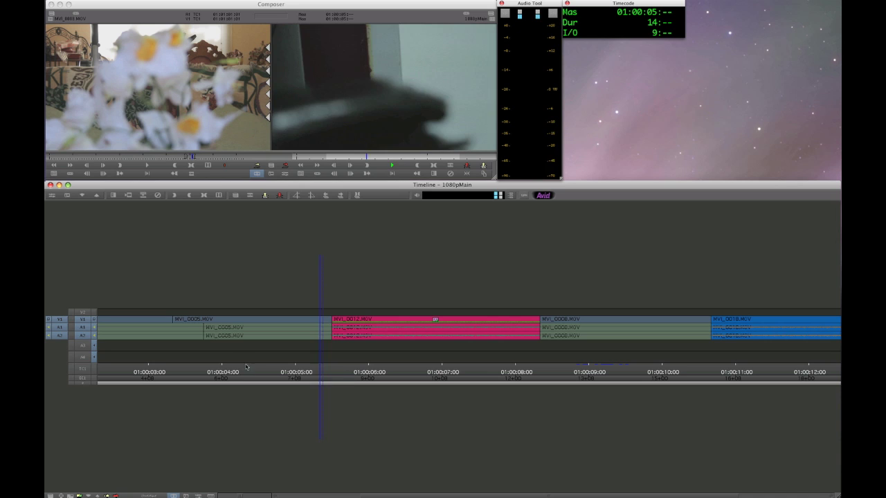
key(space)
Bring up the 1080pTest Bin to review its clips, and close it again
key(super+f)
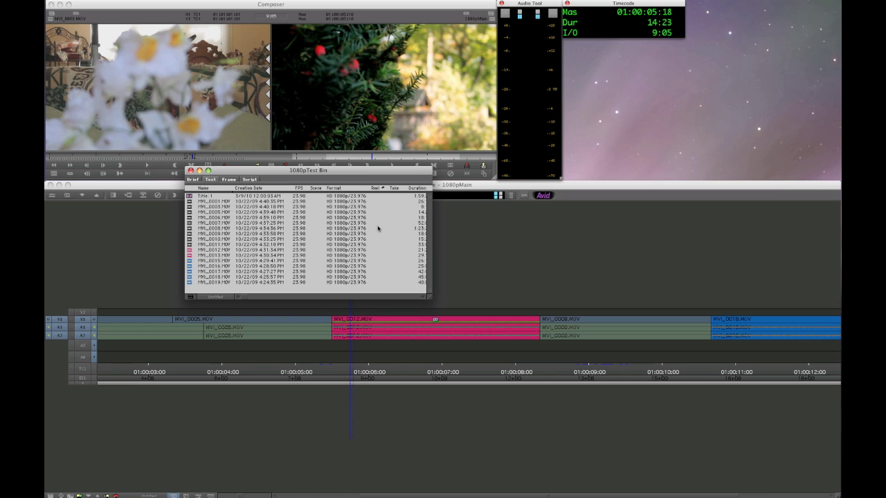
click(314, 173)
key(super+w)
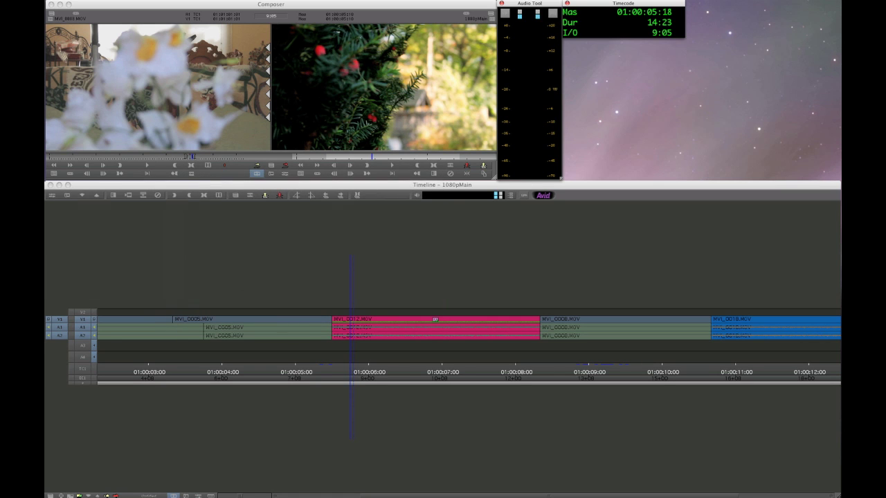
Play the pink clip from near its head, continue in full-screen playback, and stop at 01:00:08:03
click(361, 354)
key(space)
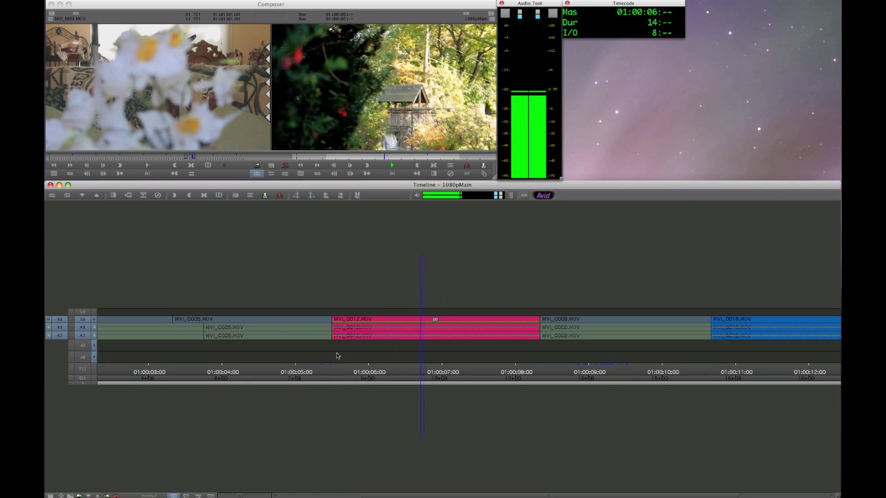
key(super+shift+f)
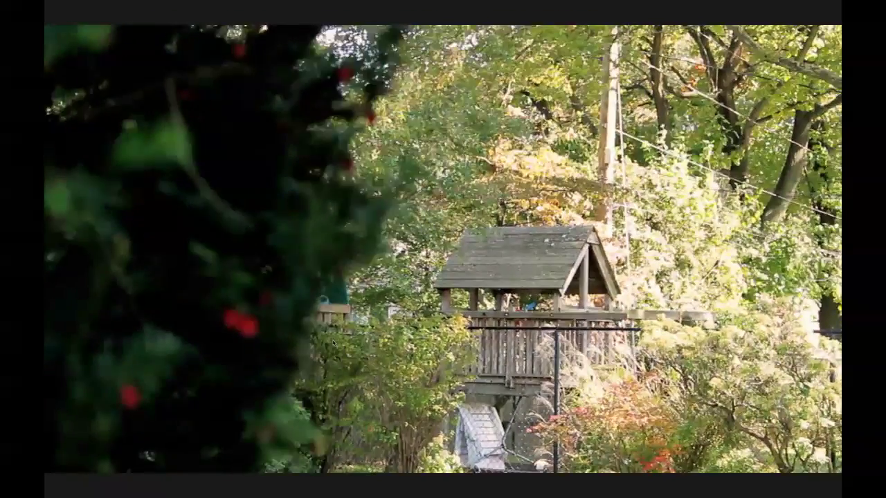
key(space)
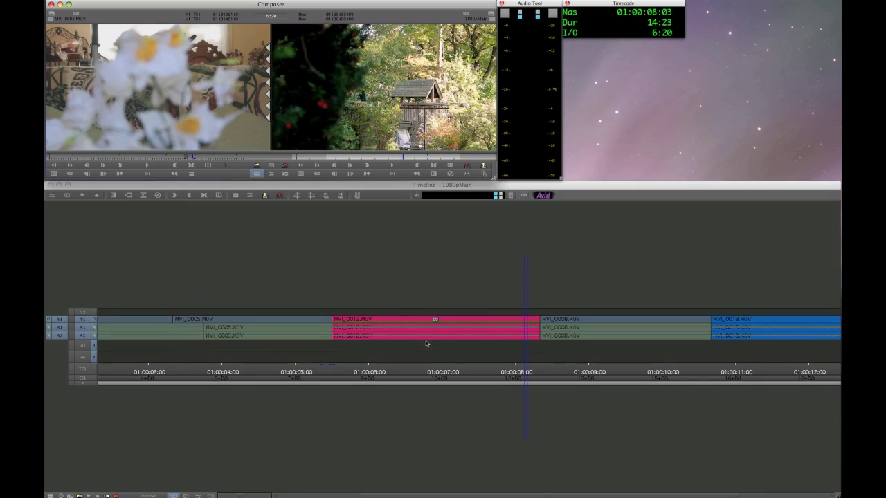
Return the sequence to 01:00:05:18 and scrub the MVI_0008.MOV source back to the wider flower shot
drag(441, 355, 352, 357)
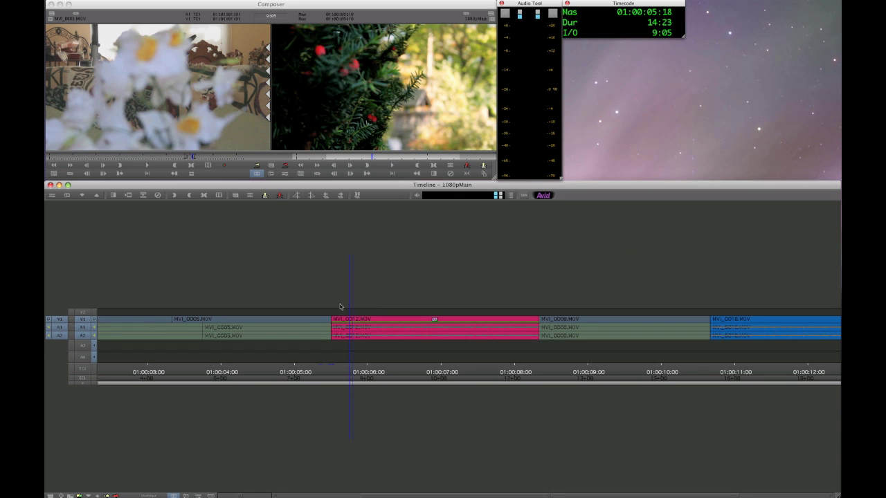
click(150, 115)
click(161, 158)
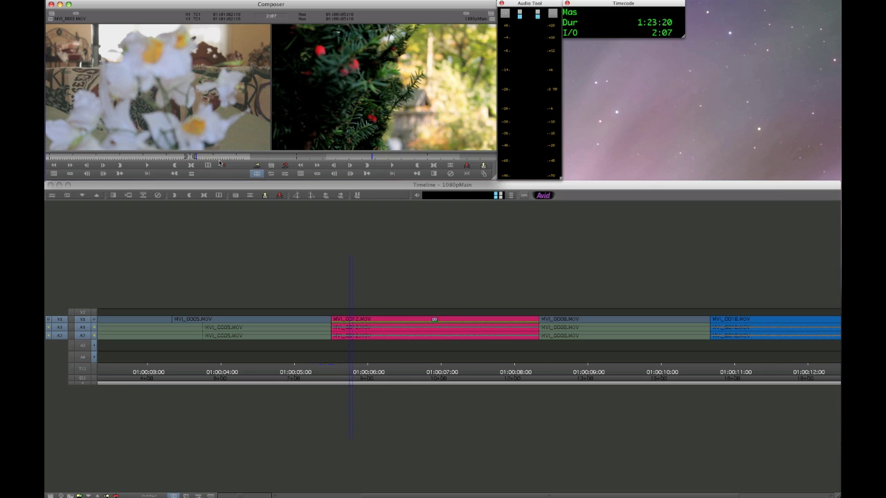
click(159, 158)
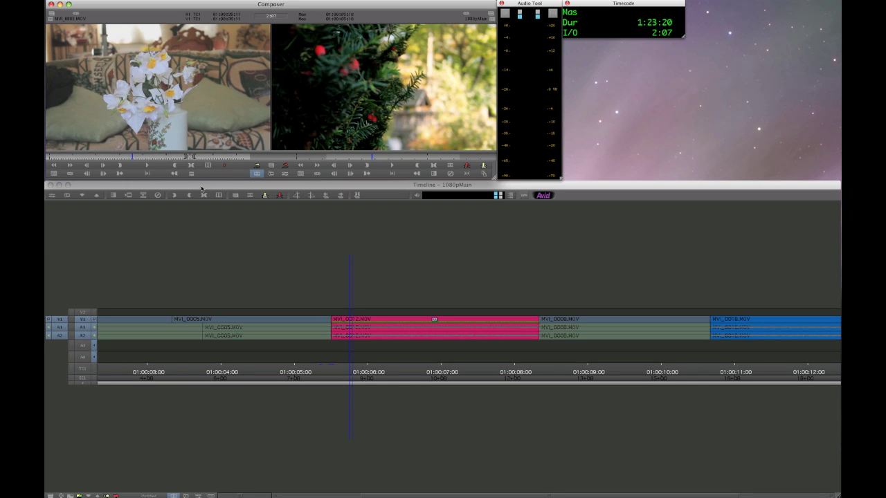
Toggle the timeline between the MVI_0008.MOV source and the sequence, and park the sequence at 01:00:09:06
key(ctrl+4)
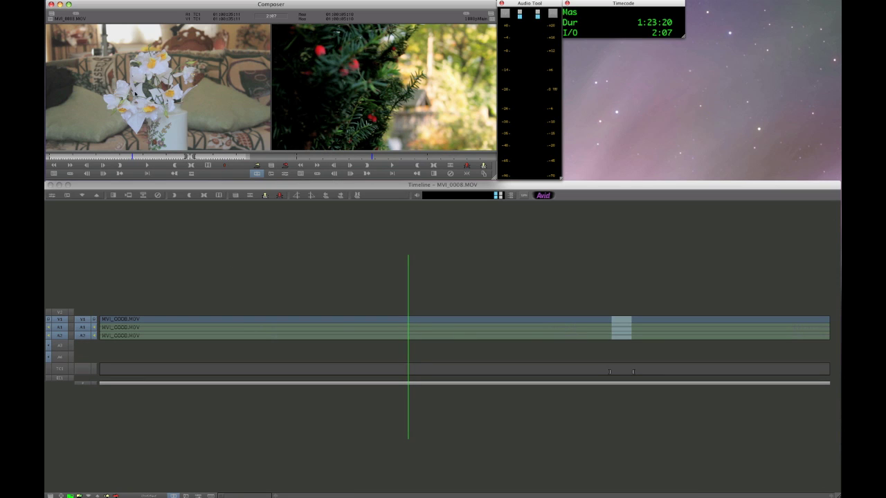
key(ctrl+4)
key(ctrl+4)
key(ctrl+4)
key(ctrl+4)
key(ctrl+4)
key(ctrl+4)
key(ctrl+4)
drag(351, 327, 603, 339)
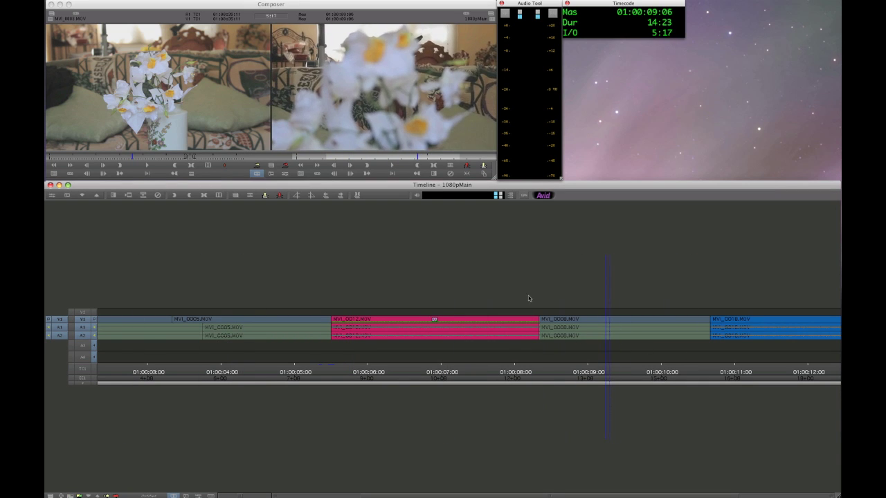
Show the MVI_0008.MOV source in the timeline, move to an earlier frame, and view the whole clip with its marked range
key(ctrl+4)
key(ctrl+4)
key(ctrl+4)
click(559, 384)
drag(560, 384, 295, 366)
key(ctrl+4)
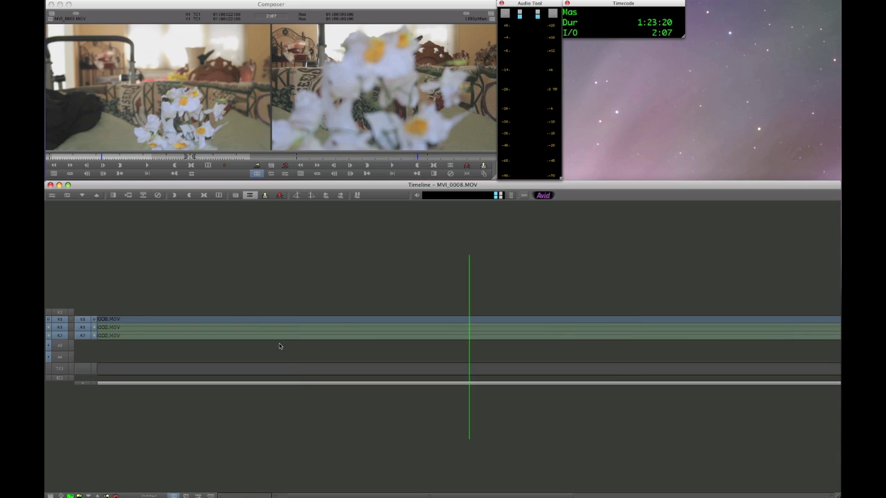
key(ctrl+4)
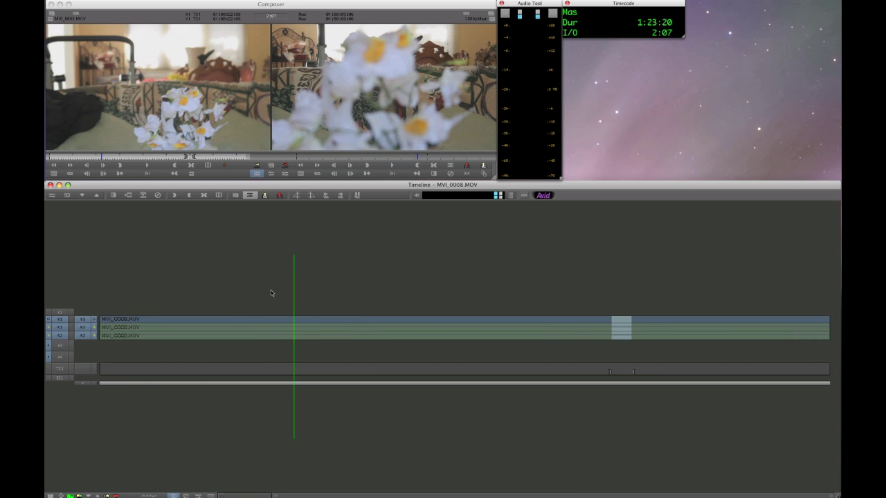
Scrub the zoomed-out MVI_0008.MOV source to the flower vase and switch the timeline back to the sequence, parking at 01:00:04:08
key(ctrl+bracketleft)
click(122, 159)
drag(122, 159, 118, 158)
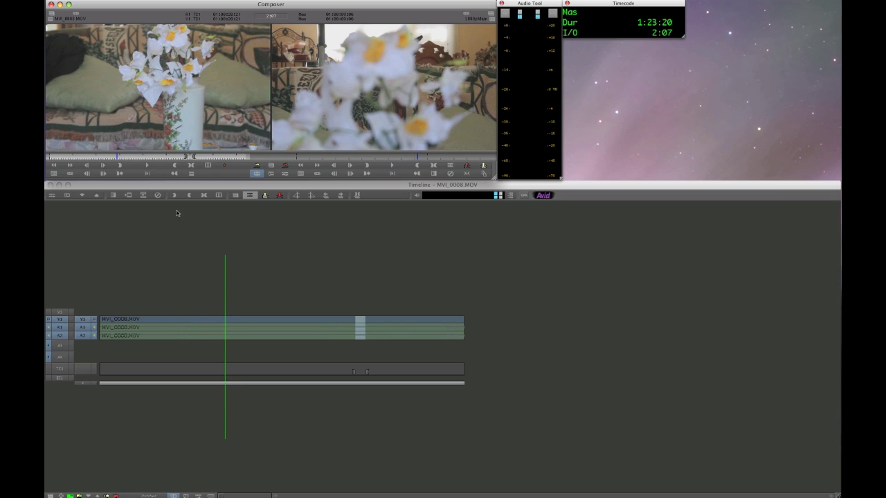
key(ctrl+4)
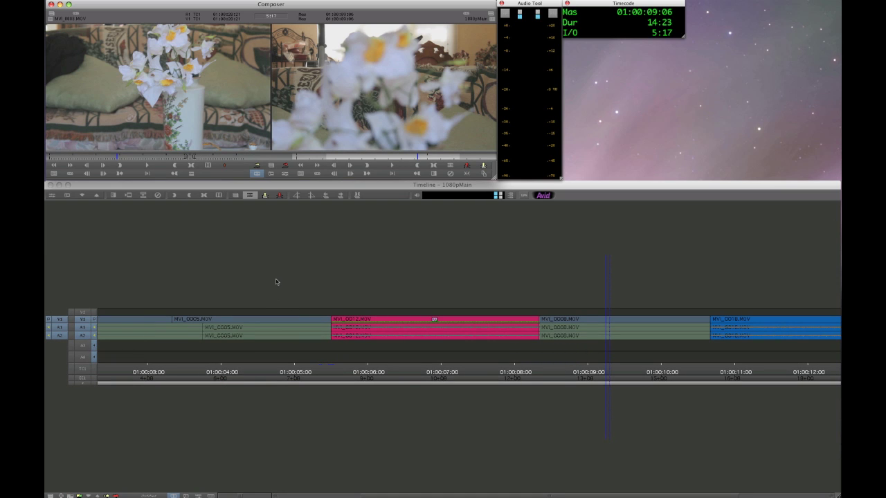
click(173, 310)
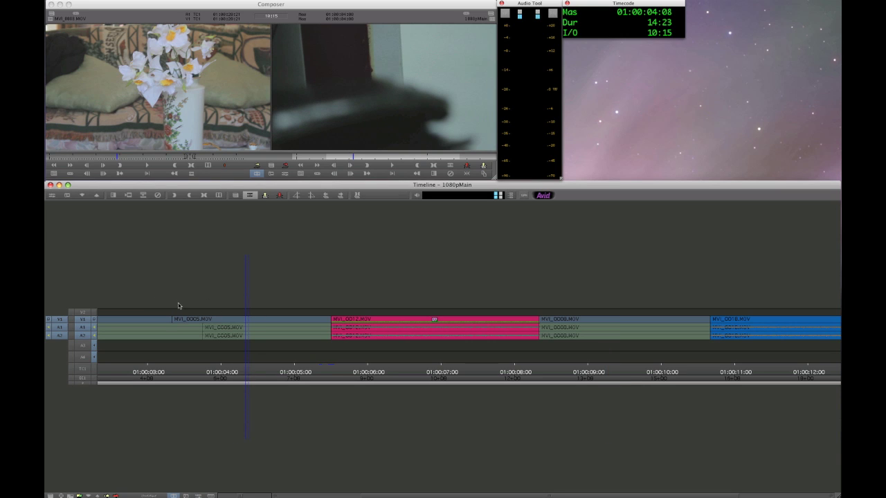